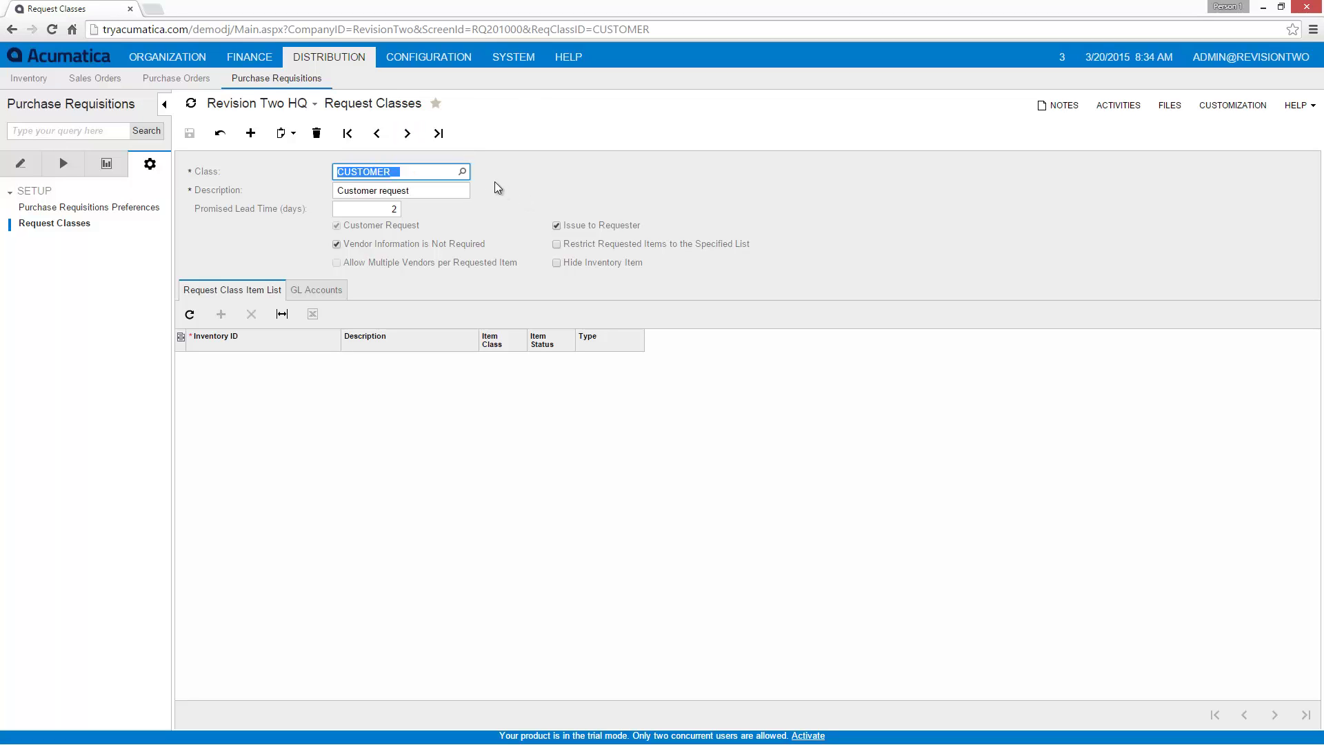
Display the INTSUPPY request class, and open the Requests form for a new request.
{"action": "left_click", "coordinate": [464, 169]}
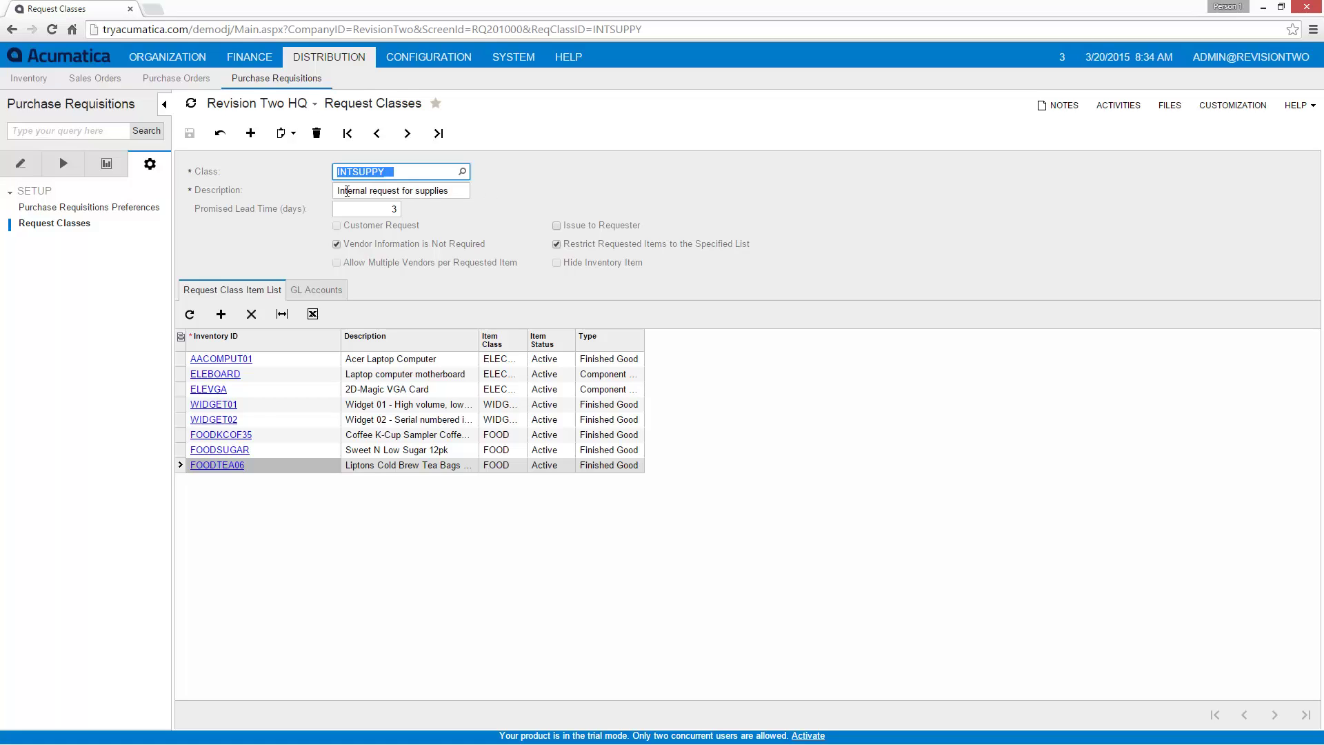
{"action": "left_click", "coordinate": [20, 163]}
{"action": "left_click", "coordinate": [39, 207]}
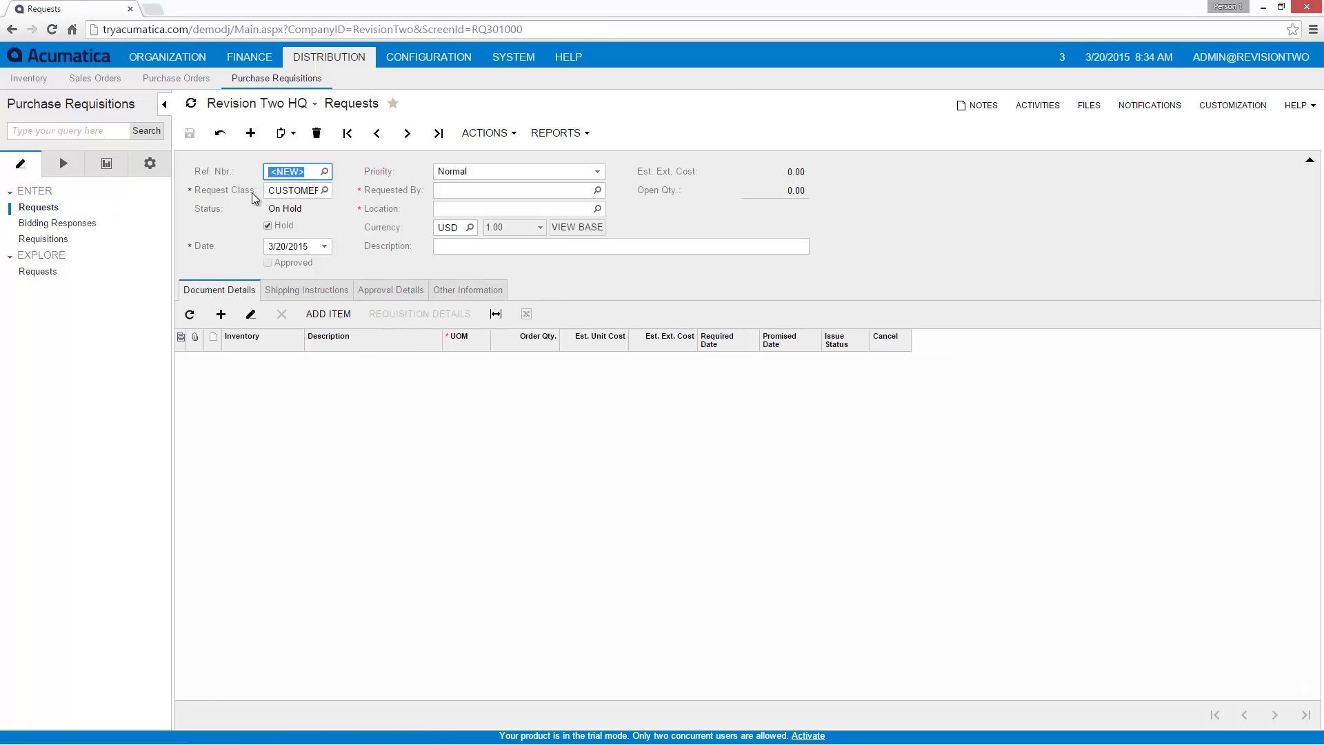
Assign the new request to class INTSUPPY with the description "request for laptop computer".
{"action": "left_click", "coordinate": [323, 187]}
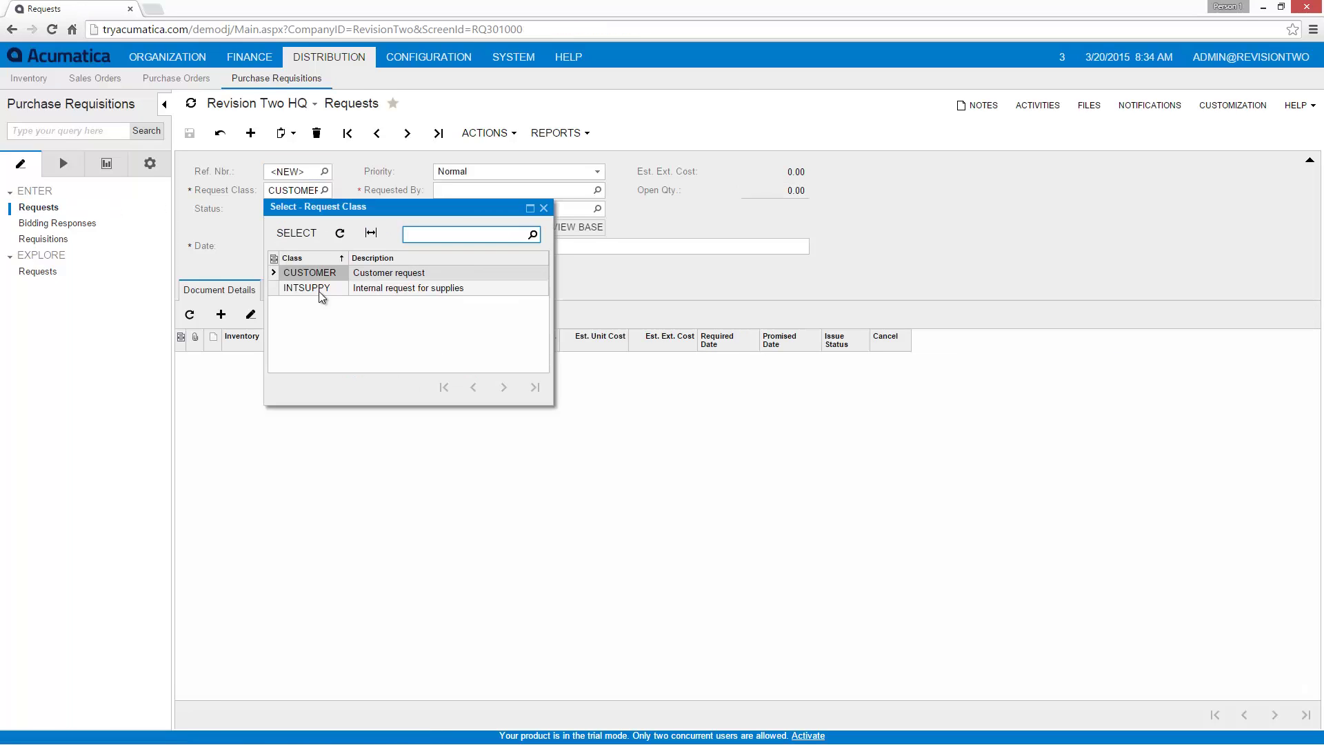
{"action": "left_click", "coordinate": [319, 290]}
{"action": "left_click", "coordinate": [318, 289]}
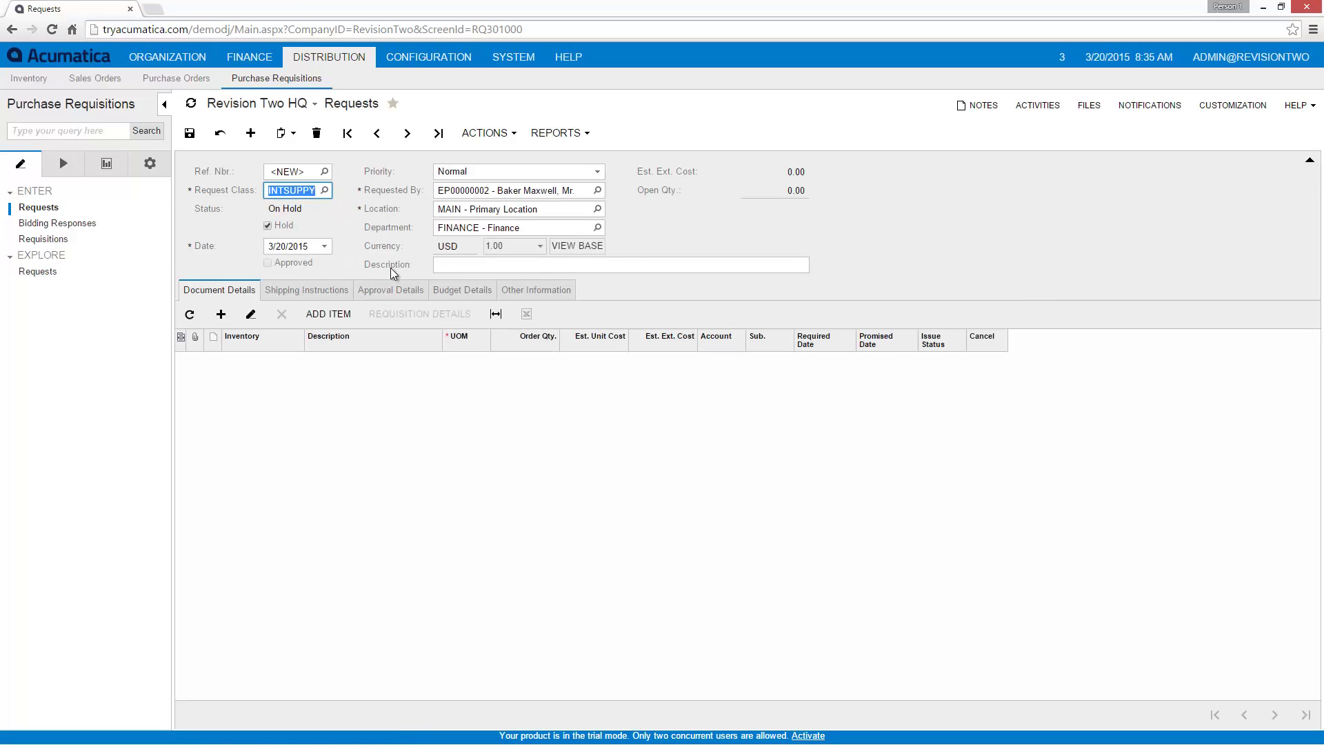
{"action": "left_click", "coordinate": [448, 265]}
{"action": "type", "text": "request for laptop computer"}
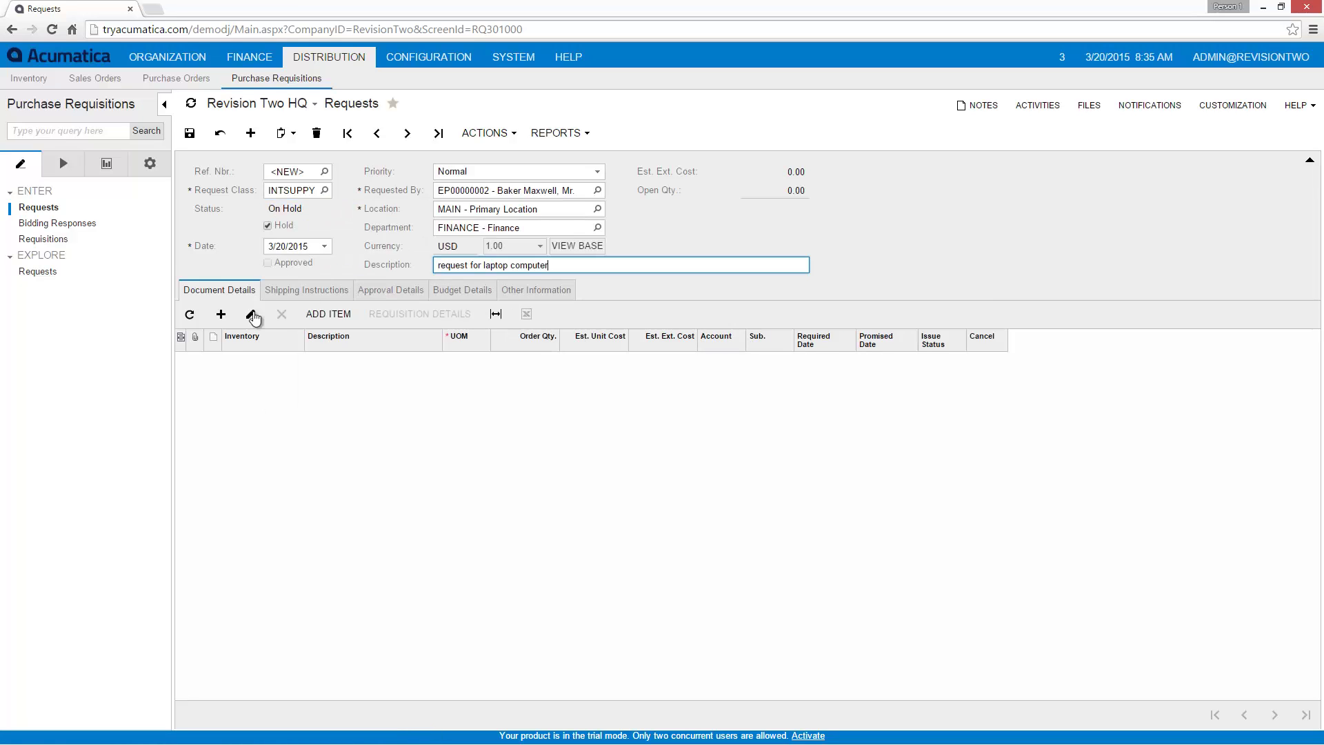
Add a document line for the Acer Laptop Computer, AACOMPUT01, with an order quantity of 8.
{"action": "left_click", "coordinate": [220, 314]}
{"action": "left_click", "coordinate": [303, 361]}
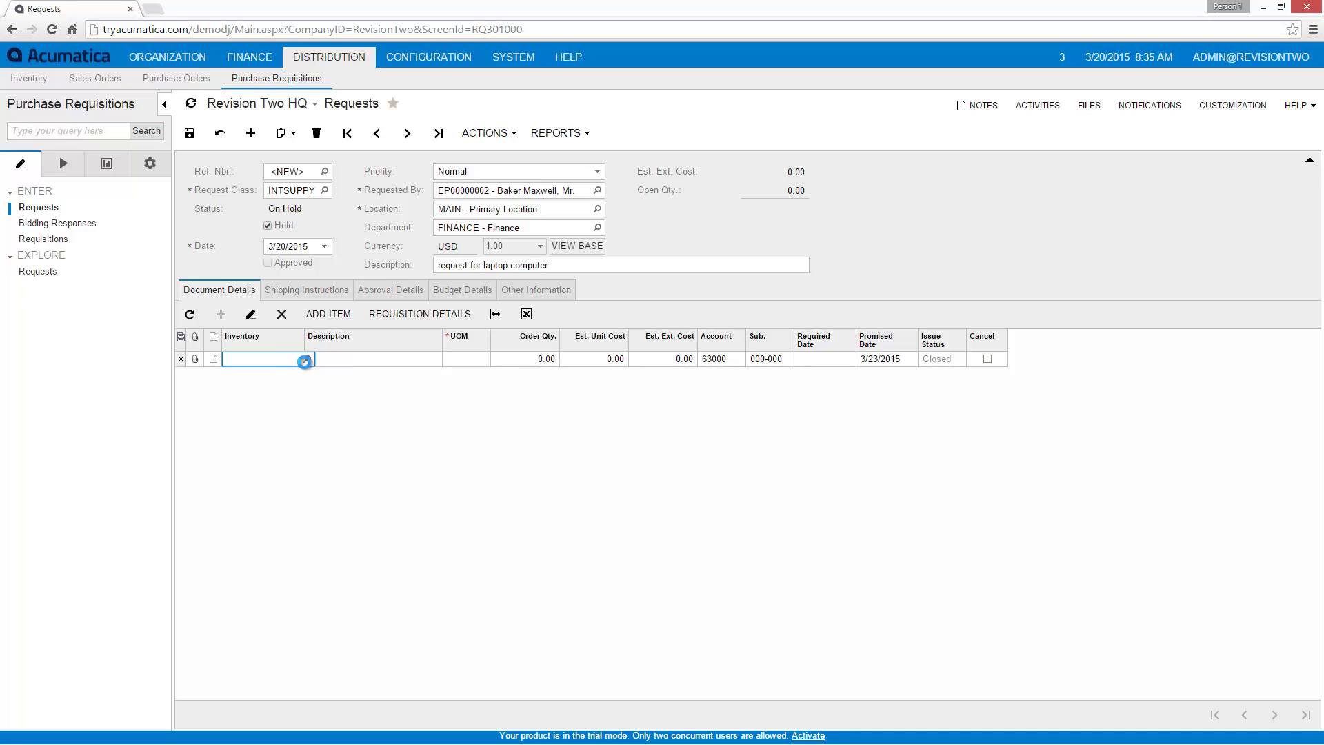
{"action": "left_click", "coordinate": [304, 360]}
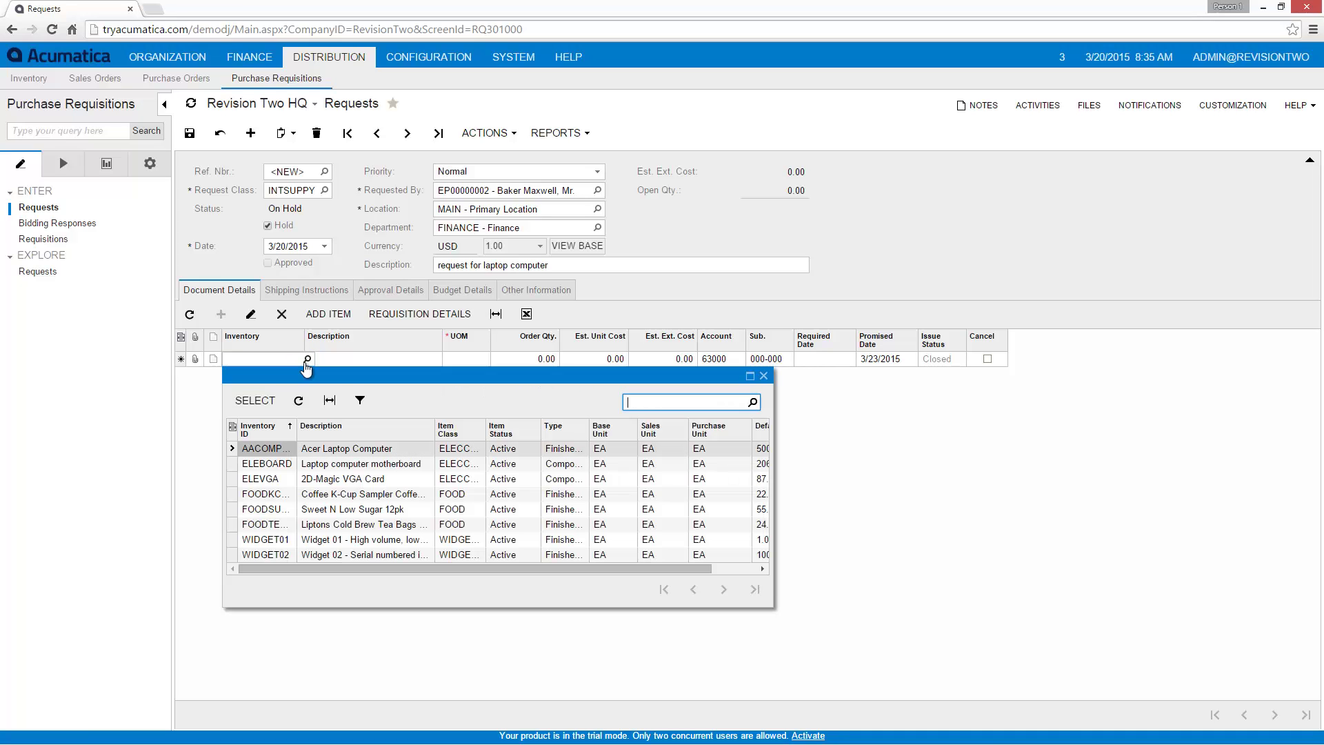
{"action": "double_click", "coordinate": [292, 447]}
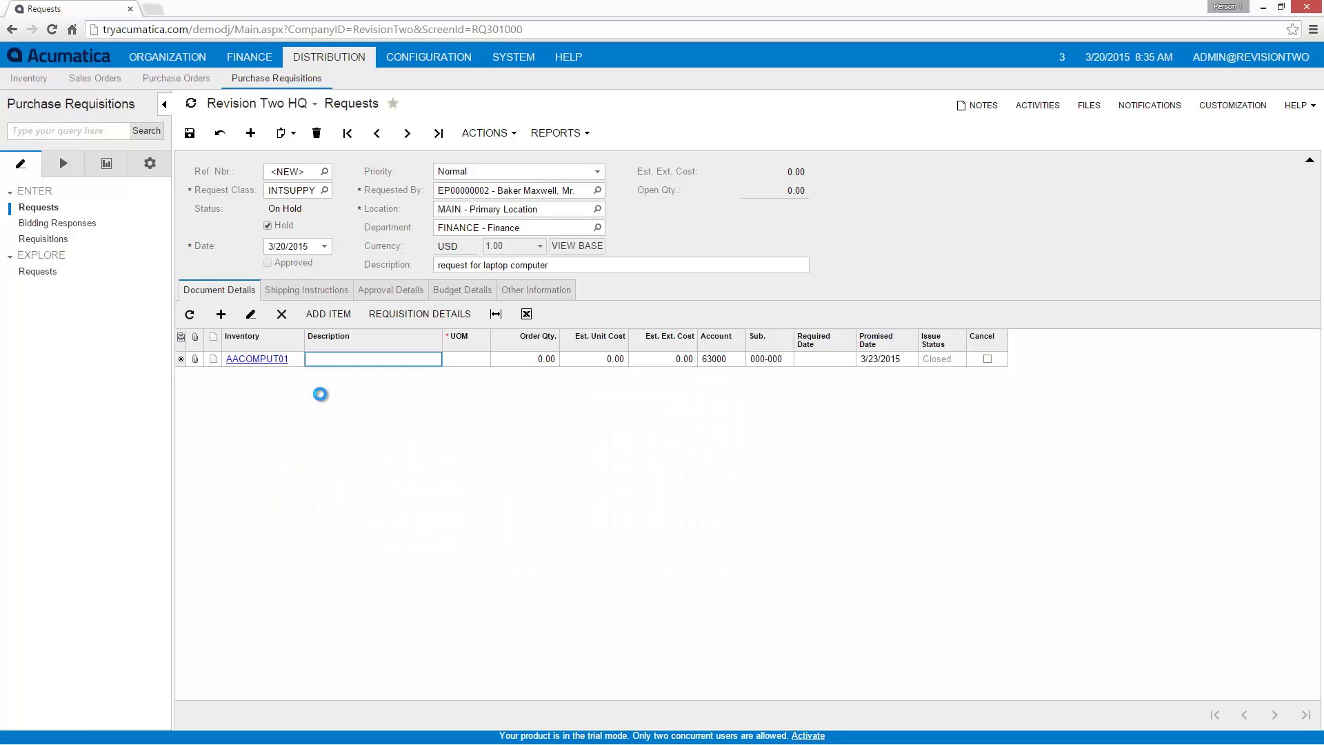
{"action": "key", "text": "Tab"}
{"action": "key", "text": "Tab"}
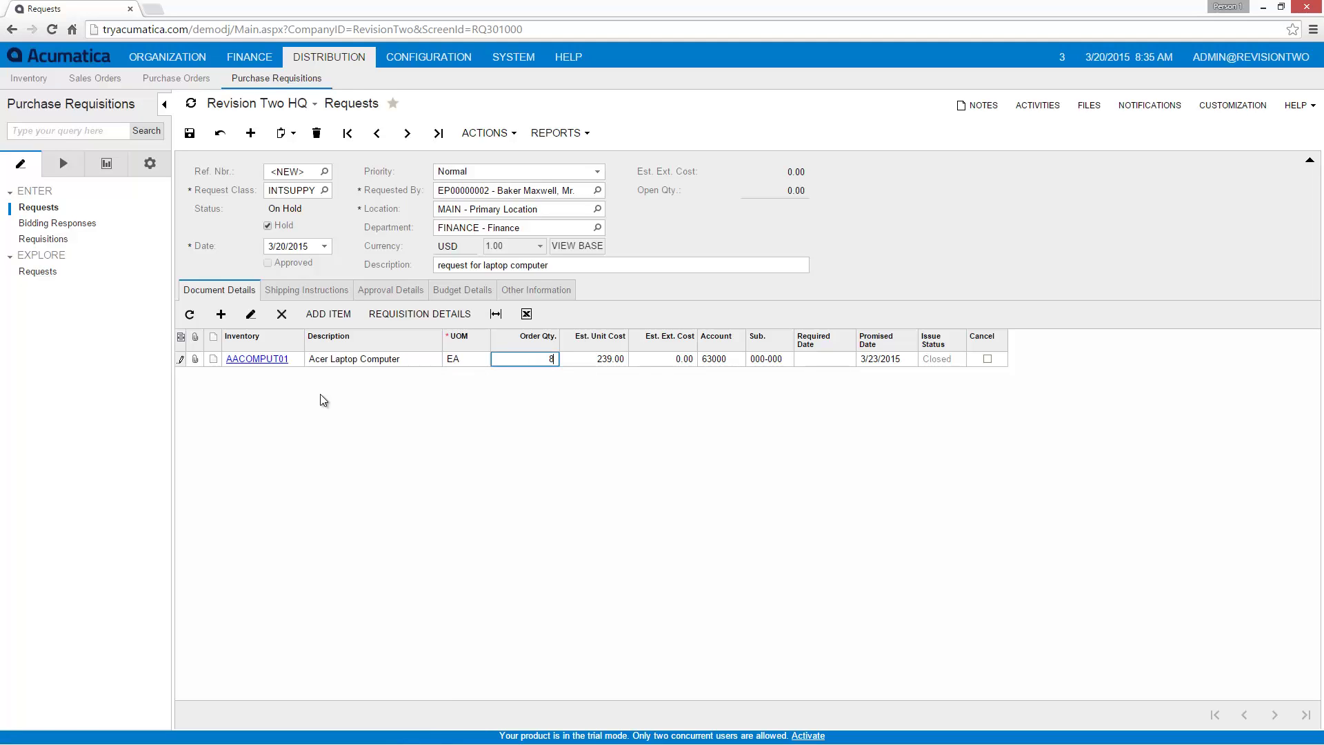
{"action": "key", "text": "Tab"}
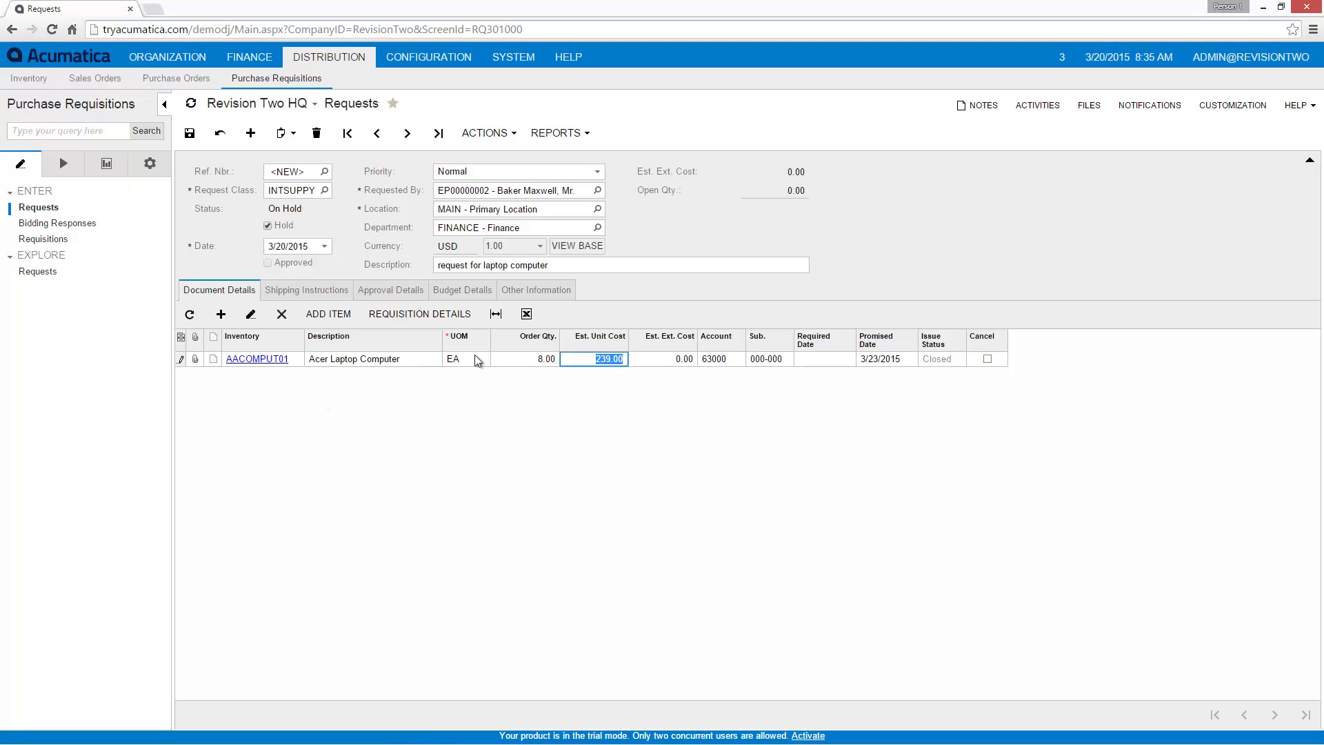
Check the request against its budget details, and set the laptop line's order quantity to 1.
{"action": "left_click", "coordinate": [450, 290]}
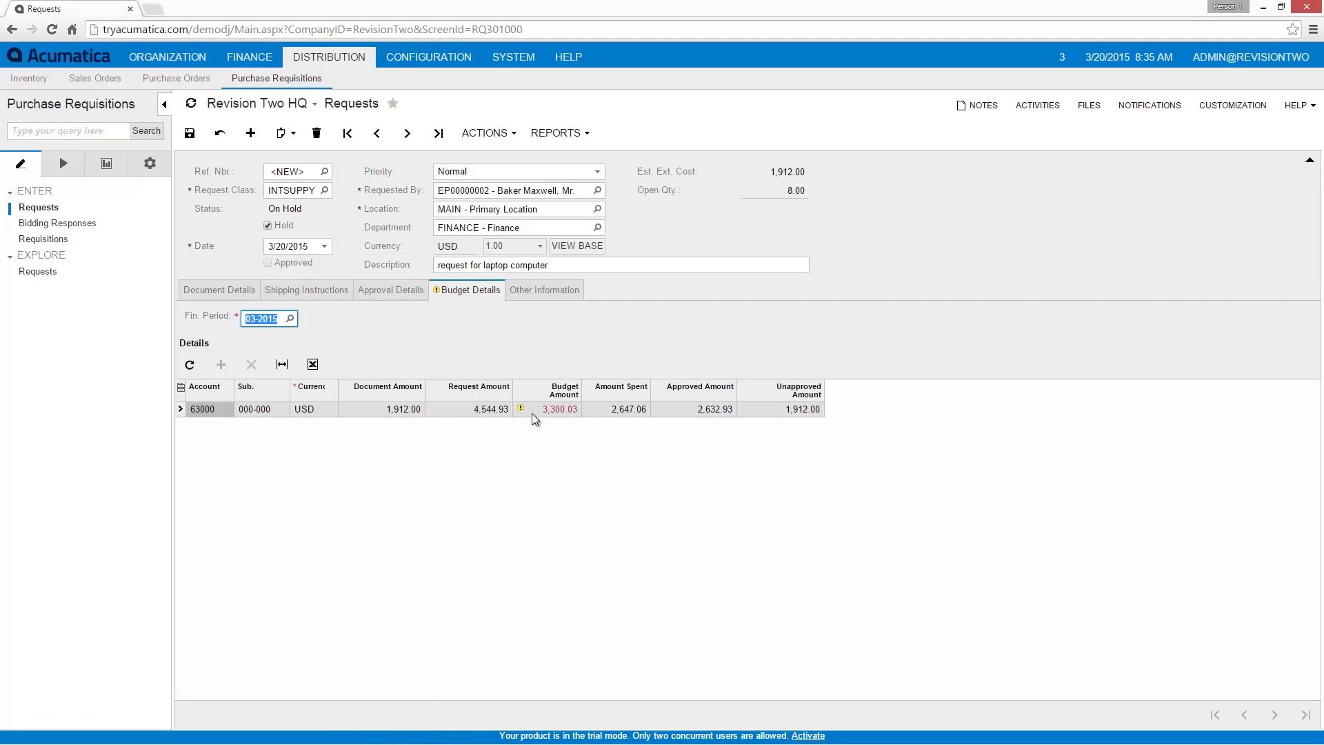
{"action": "mouse_move", "coordinate": [536, 412]}
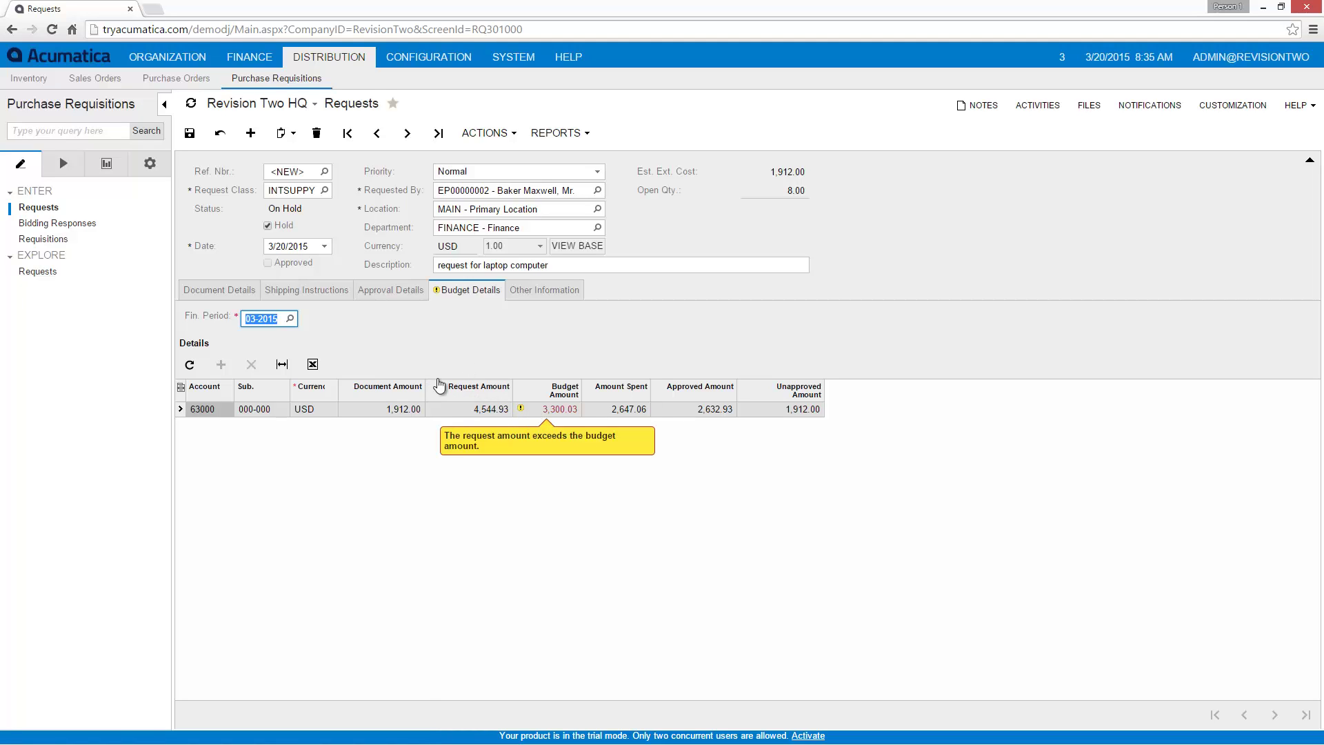
{"action": "left_click", "coordinate": [248, 291]}
{"action": "left_click", "coordinate": [520, 365]}
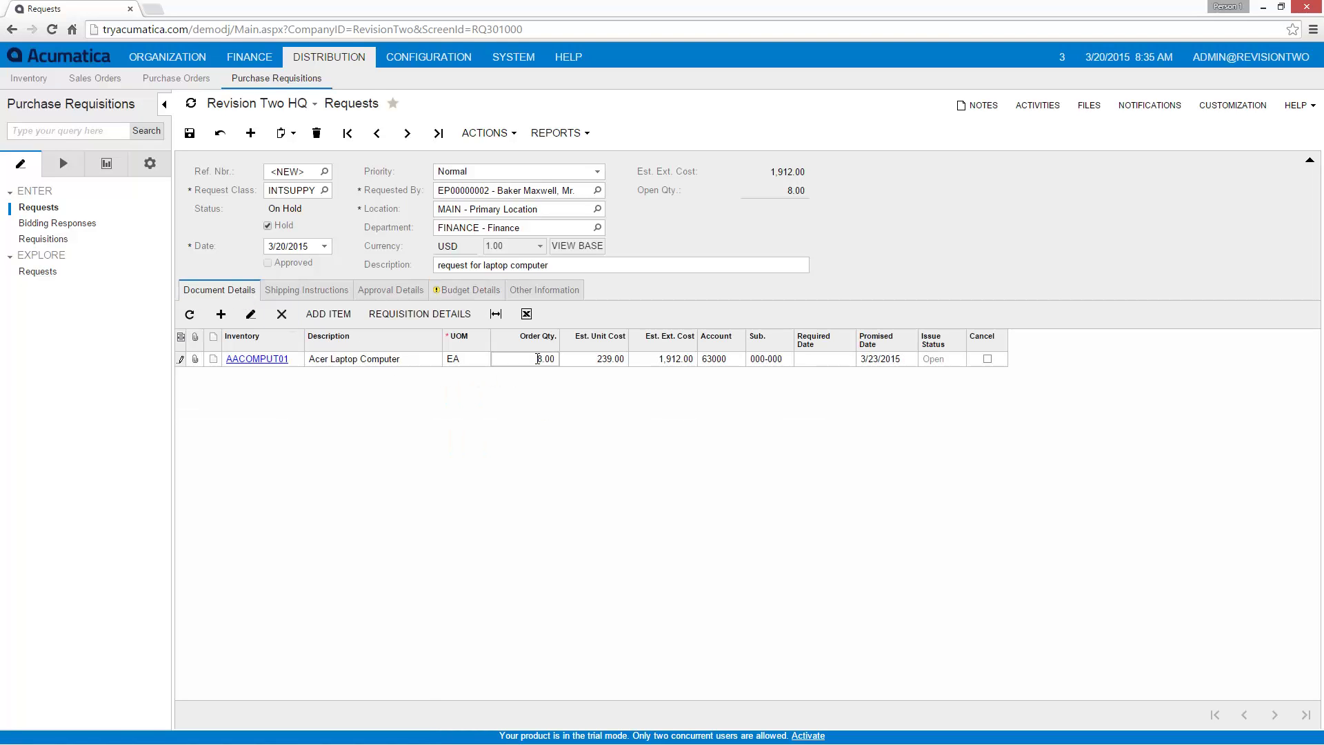
{"action": "type", "text": "1"}
{"action": "key", "text": "Tab"}
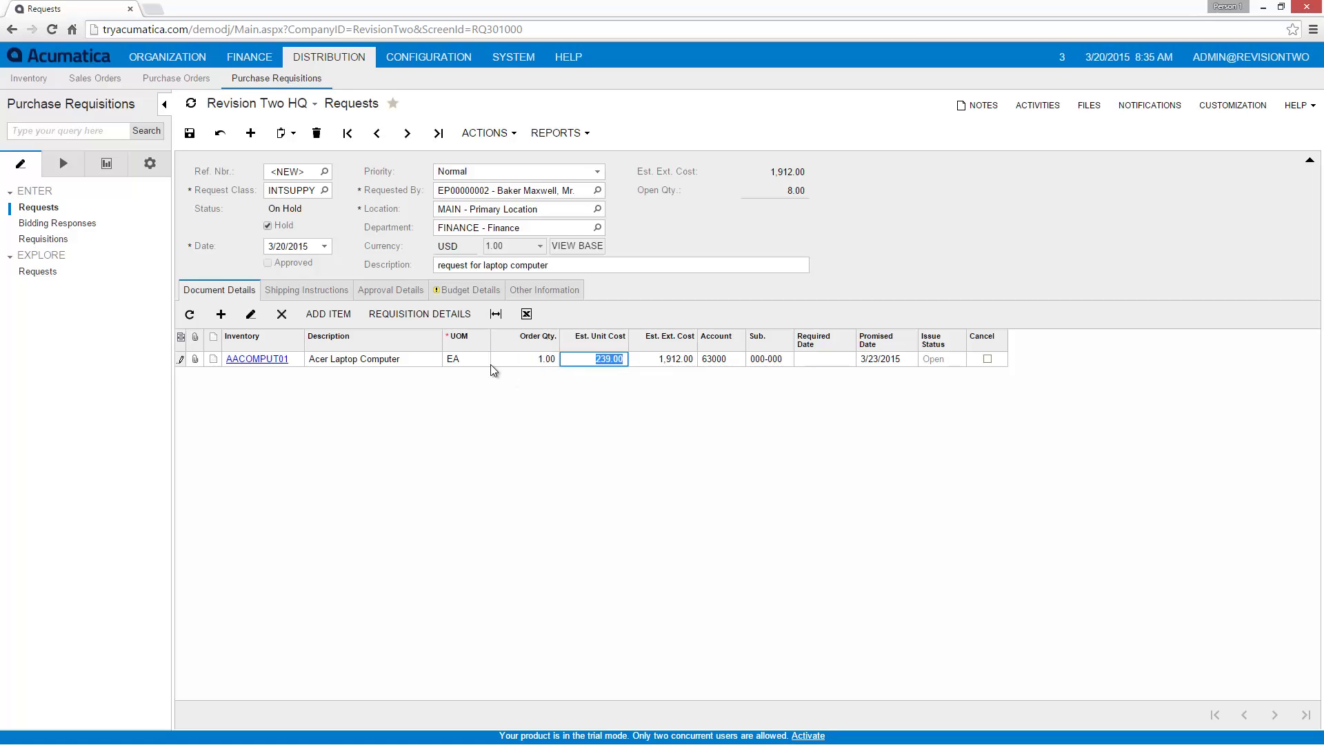
Save the laptop request, take it off hold and save it again.
{"action": "left_click", "coordinate": [190, 134]}
{"action": "left_click", "coordinate": [267, 225]}
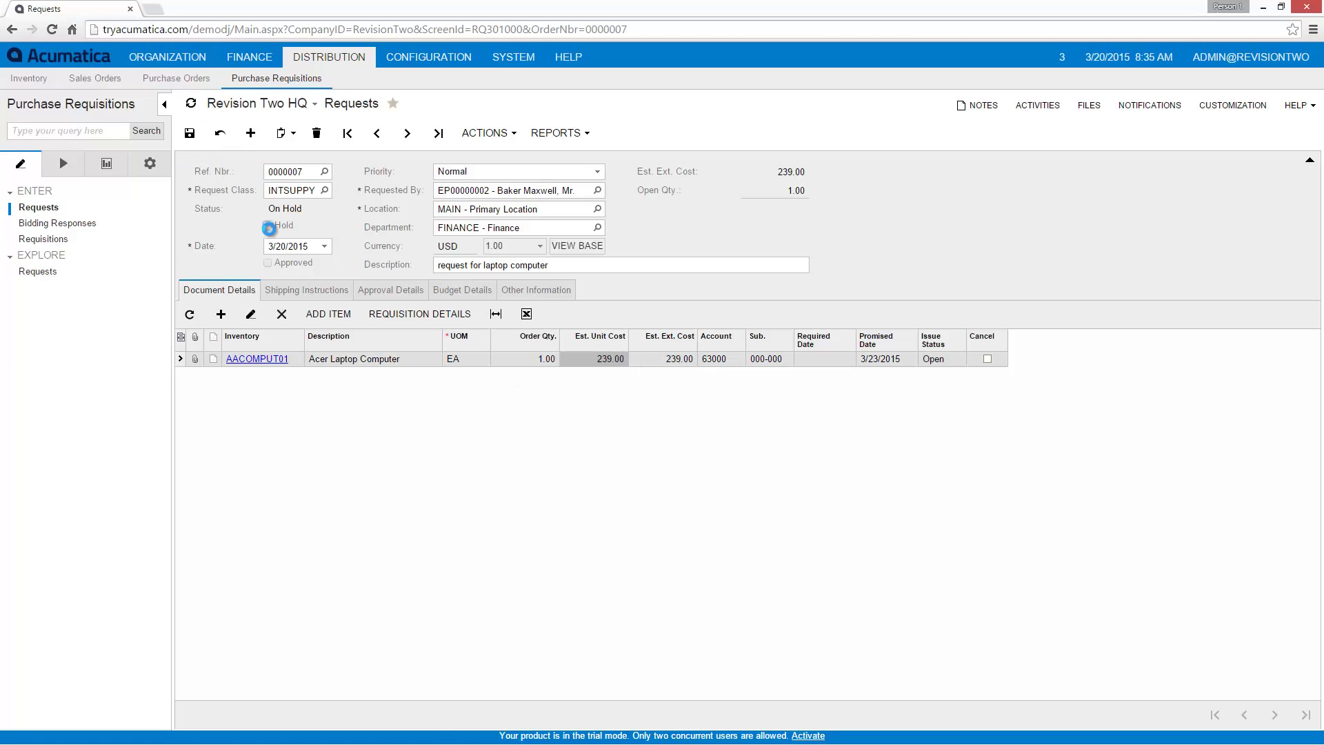
{"action": "left_click", "coordinate": [188, 131]}
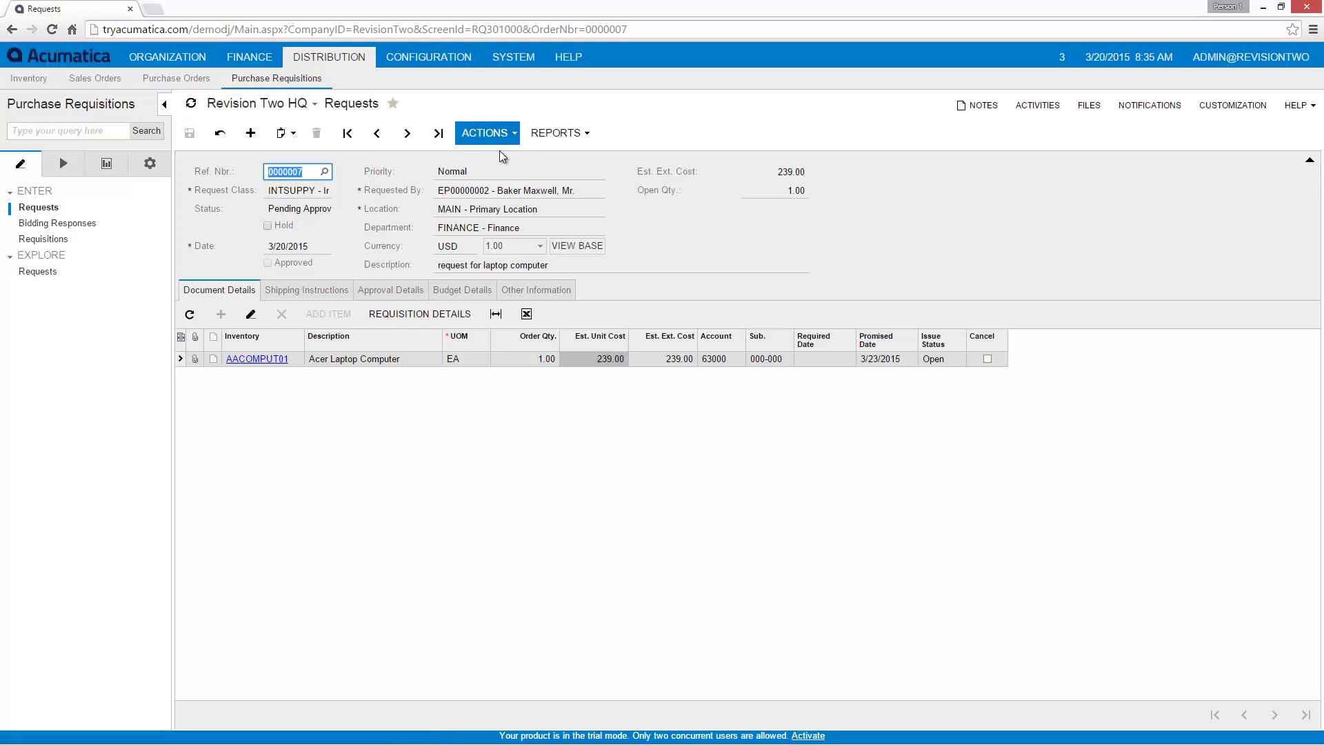
Review the request's approval details and approve the request.
{"action": "left_click", "coordinate": [419, 289]}
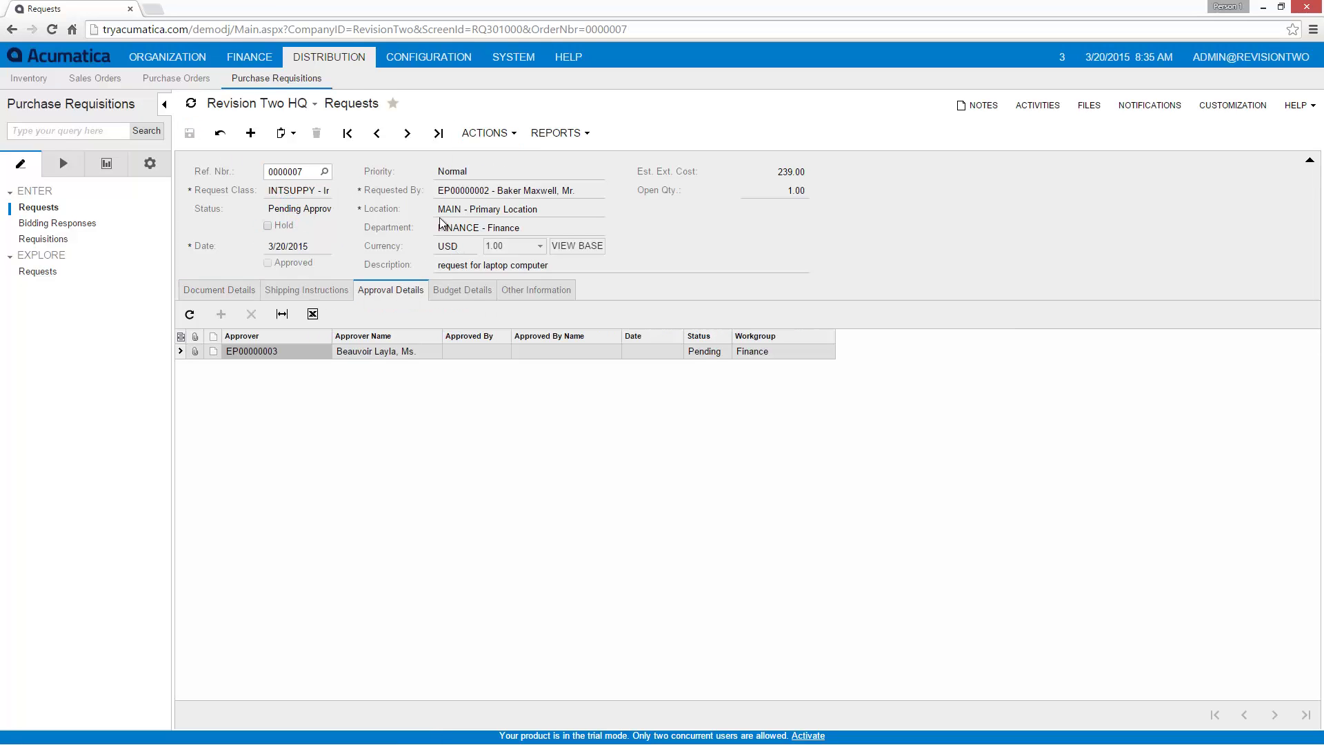
{"action": "left_click", "coordinate": [494, 138]}
{"action": "left_click", "coordinate": [494, 155]}
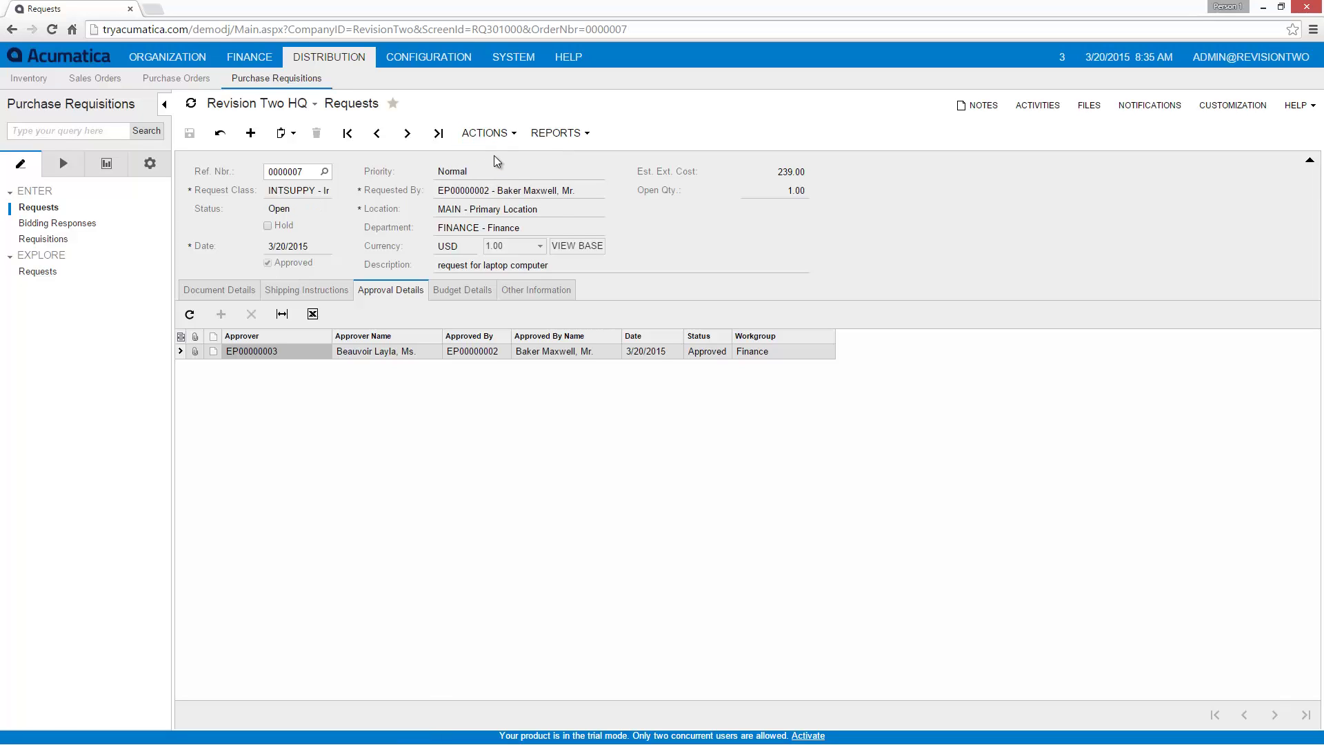
Create a requisition from the FINANCE laptop request dated 3/20/2015.
{"action": "left_click", "coordinate": [75, 167]}
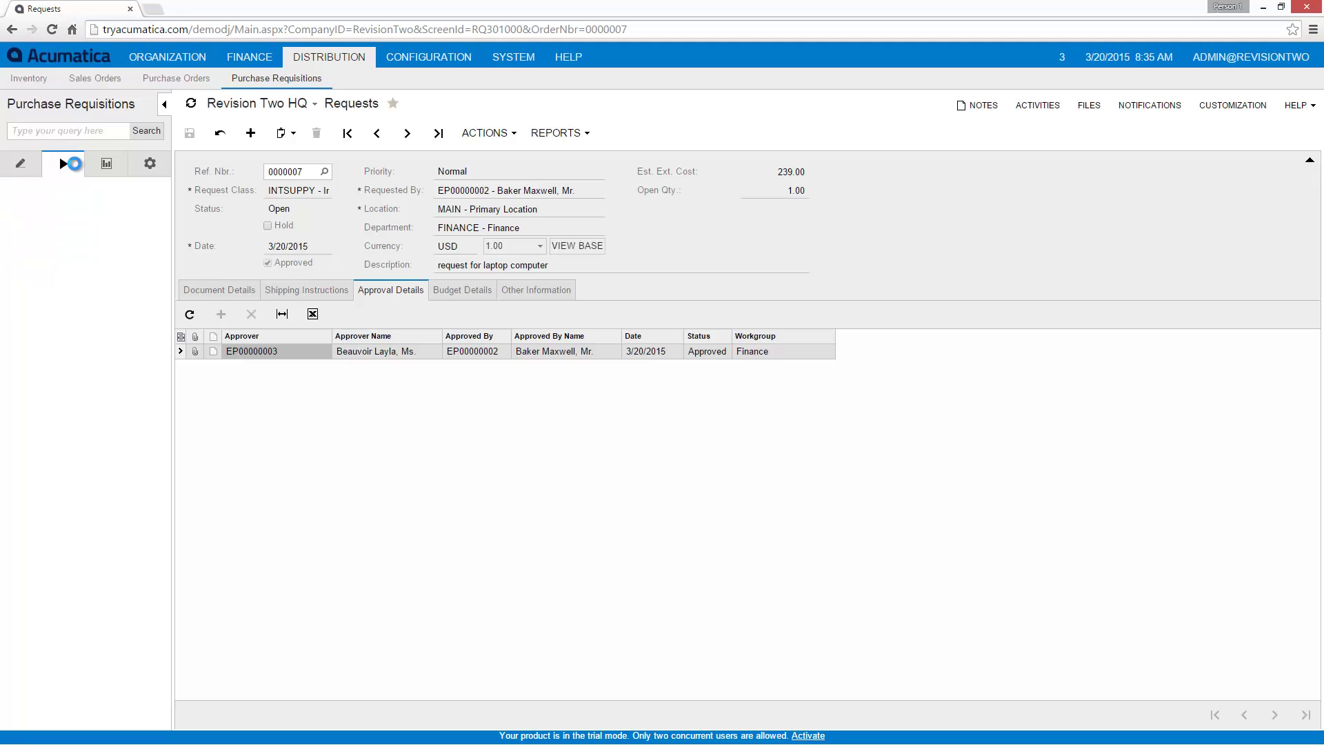
{"action": "left_click", "coordinate": [76, 224]}
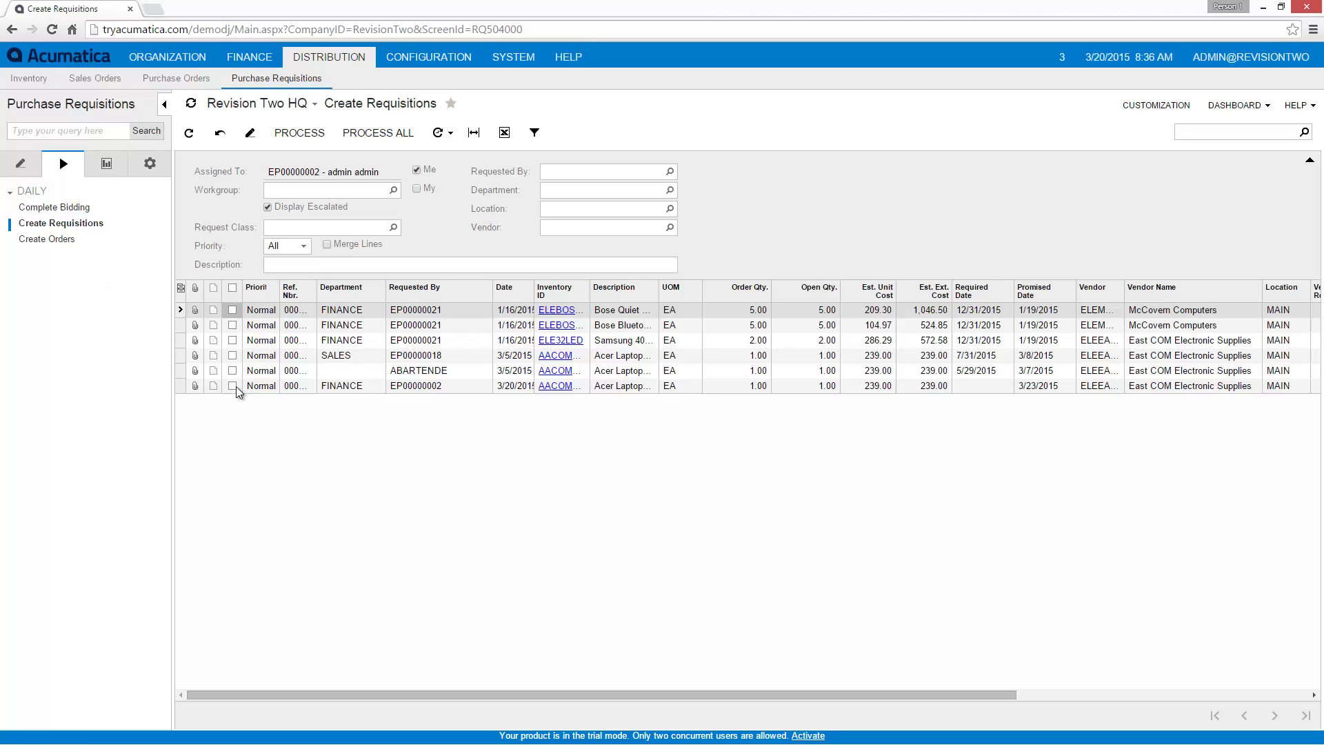
{"action": "left_click", "coordinate": [233, 386]}
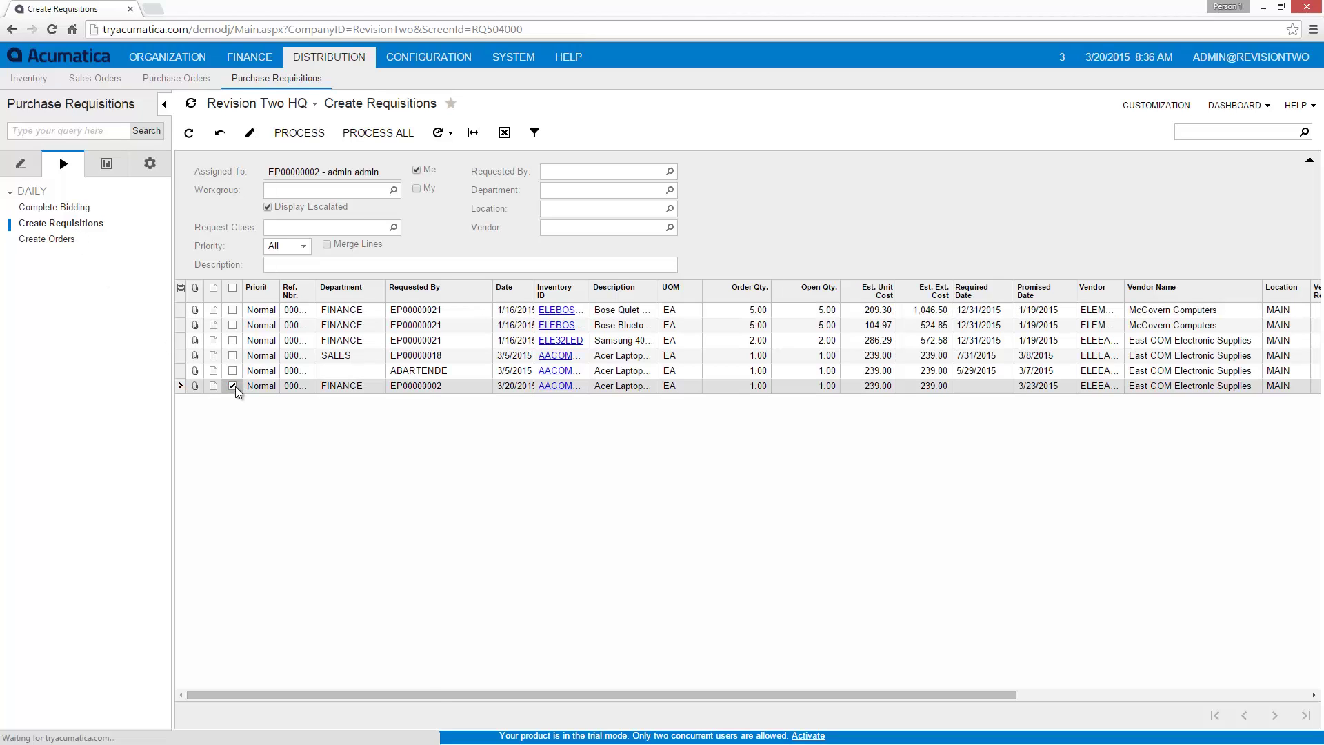
{"action": "left_click", "coordinate": [277, 127]}
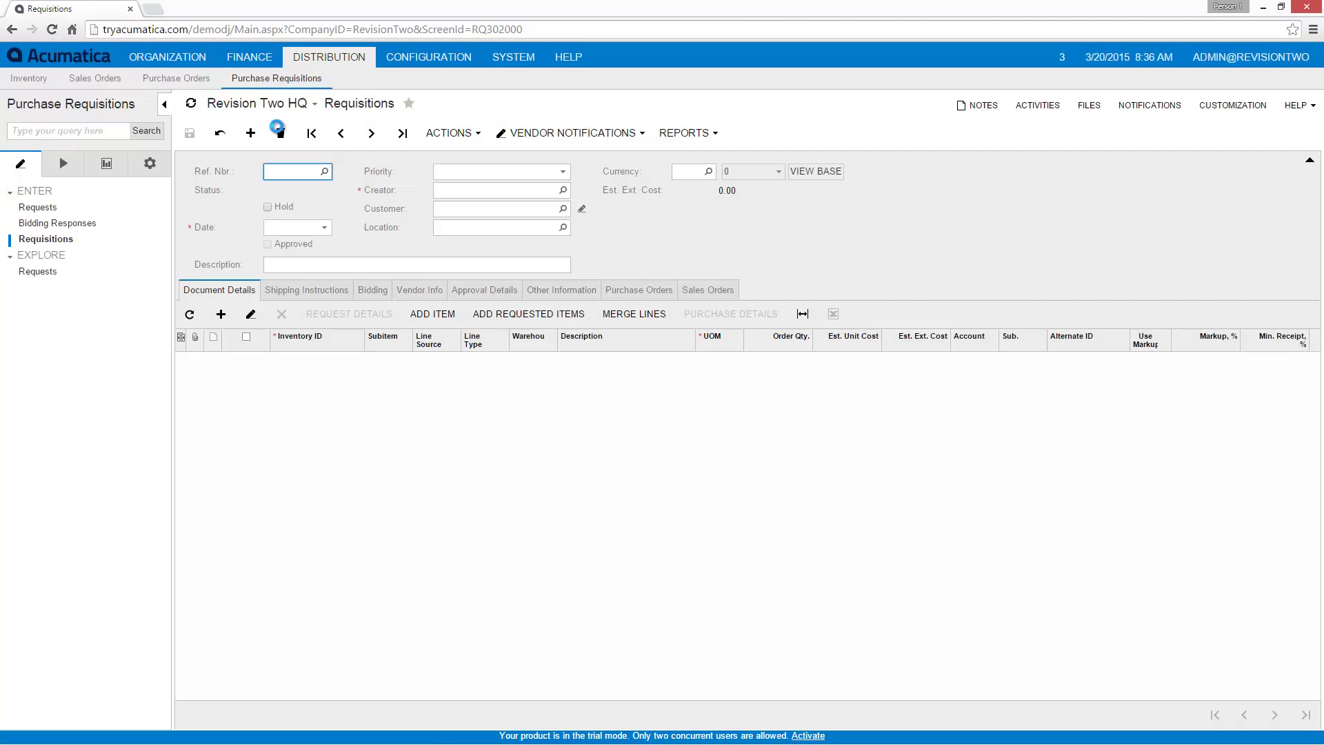
Set the requisition's description to "laptop computer requisition", and save it off hold after checking the vendor info.
{"action": "left_click", "coordinate": [277, 262]}
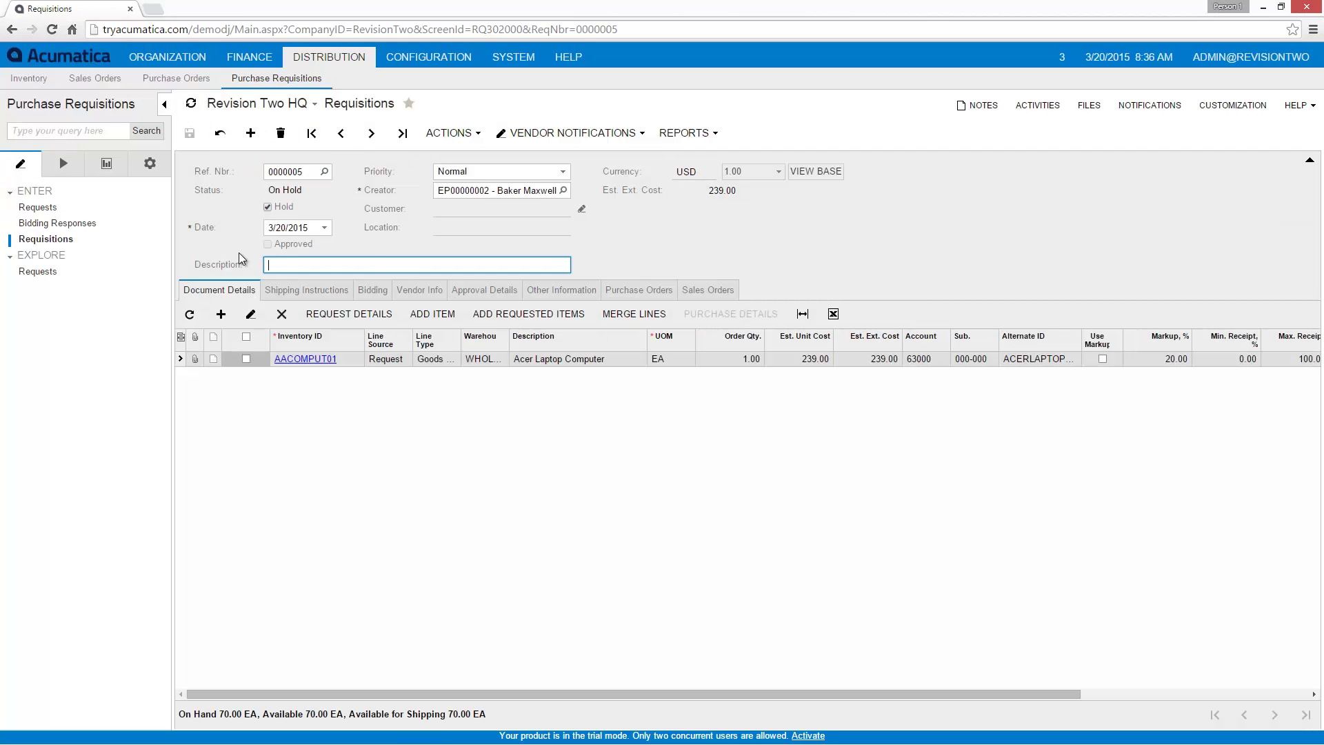
{"action": "type", "text": "laptop computer requisition"}
{"action": "left_click", "coordinate": [422, 293]}
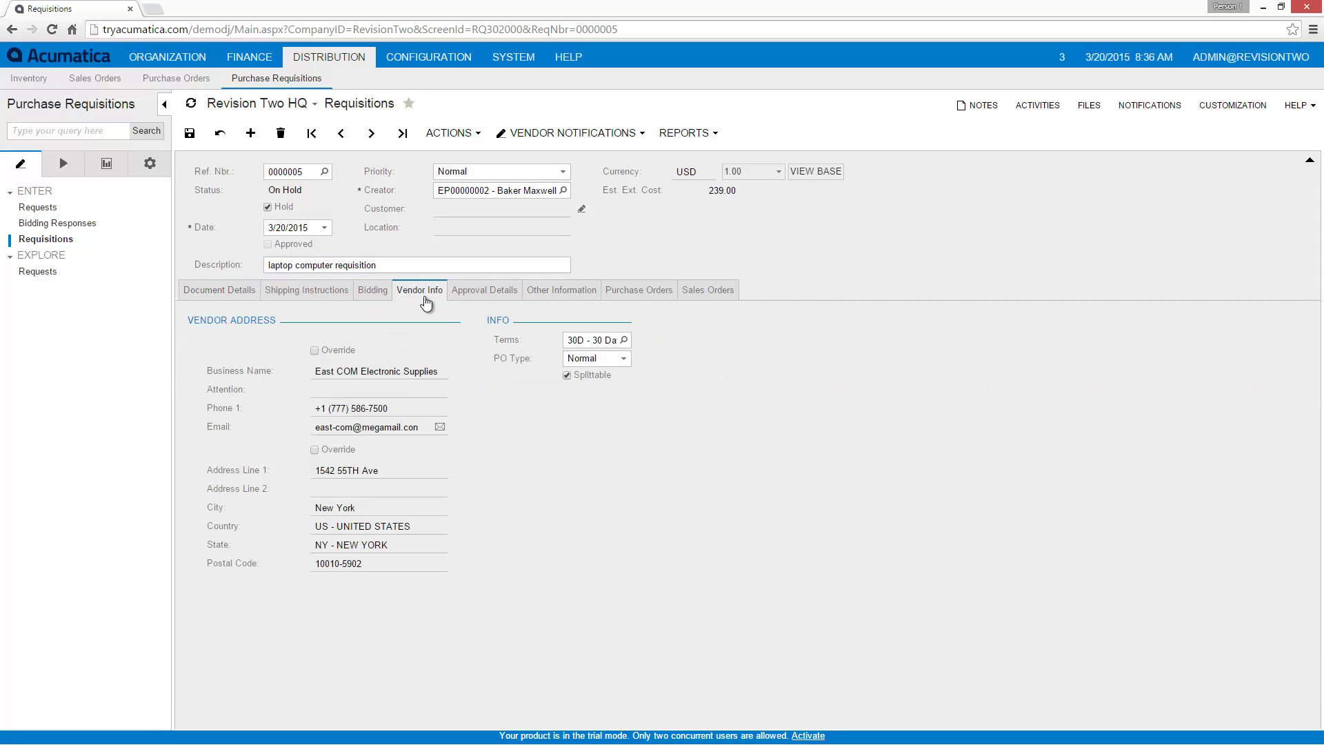
{"action": "left_click", "coordinate": [268, 207]}
{"action": "left_click", "coordinate": [191, 134]}
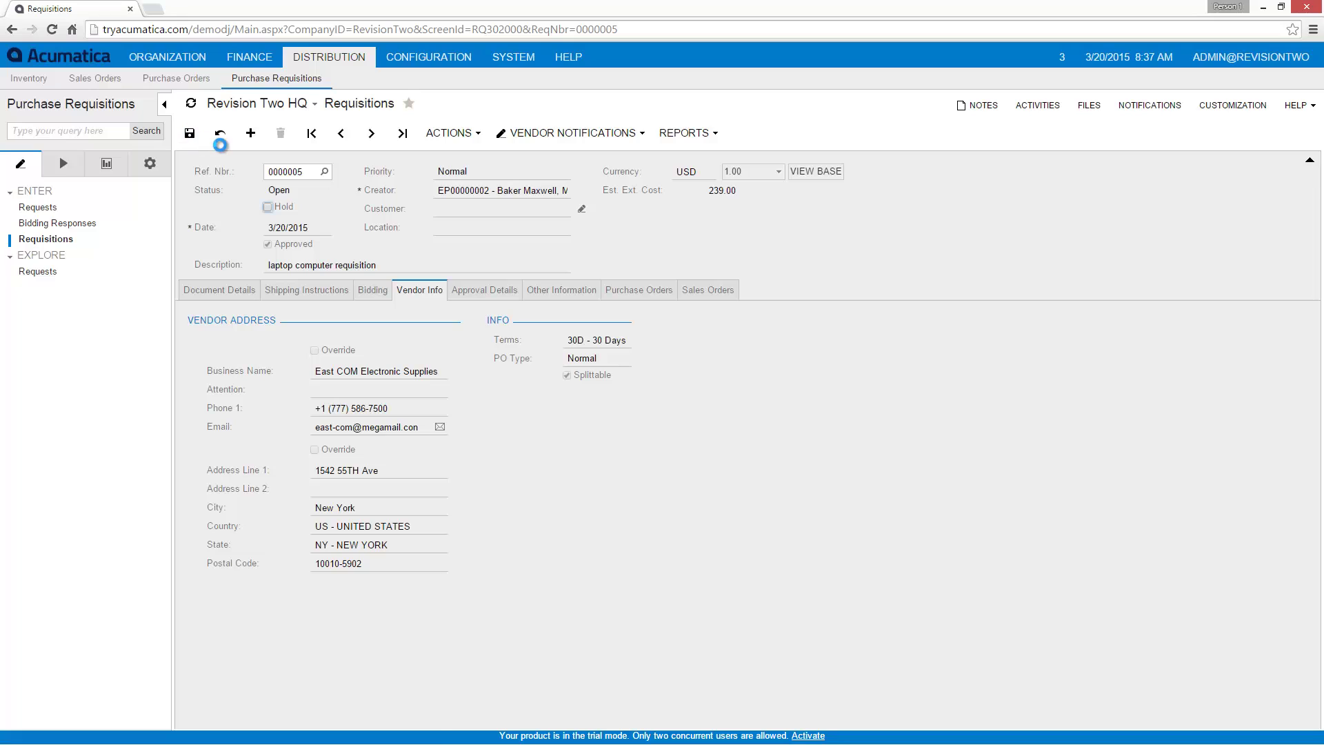
Create orders from the open laptop requisition and inspect its purchase orders.
{"action": "left_click", "coordinate": [452, 132]}
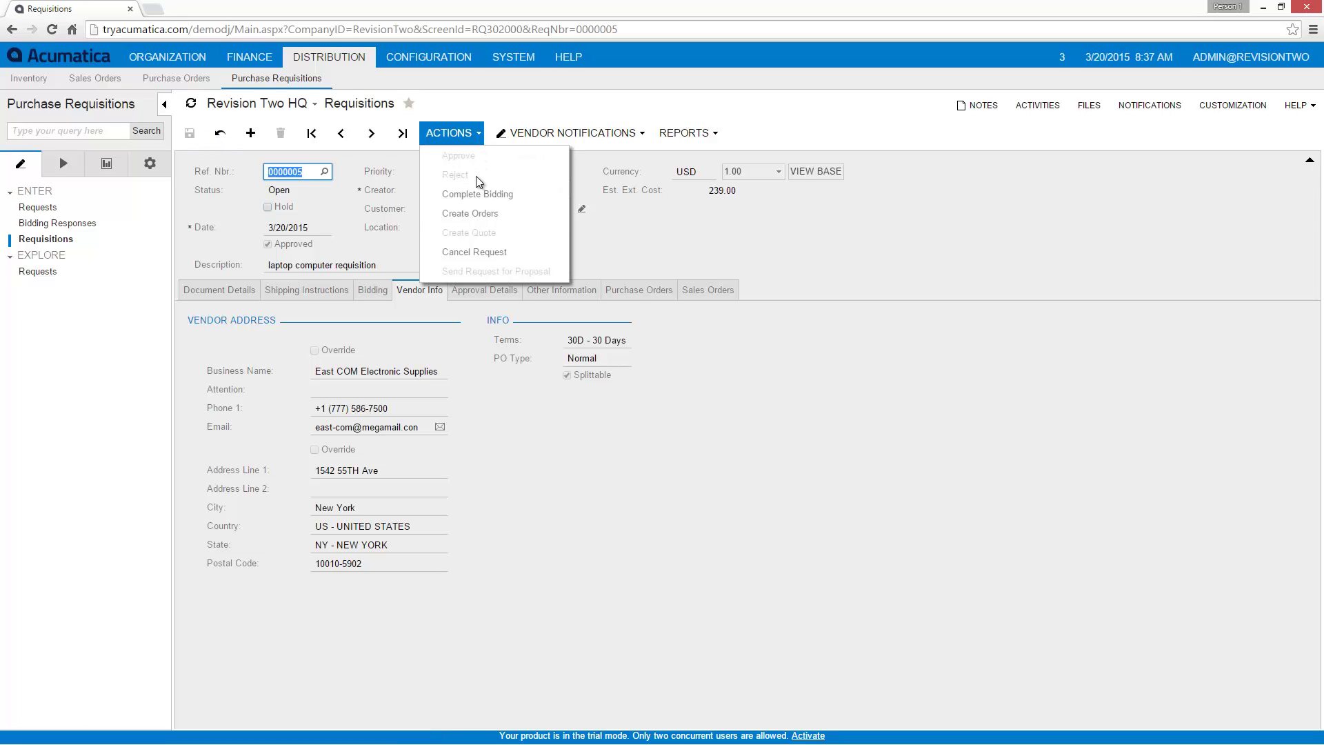
{"action": "left_click", "coordinate": [475, 213]}
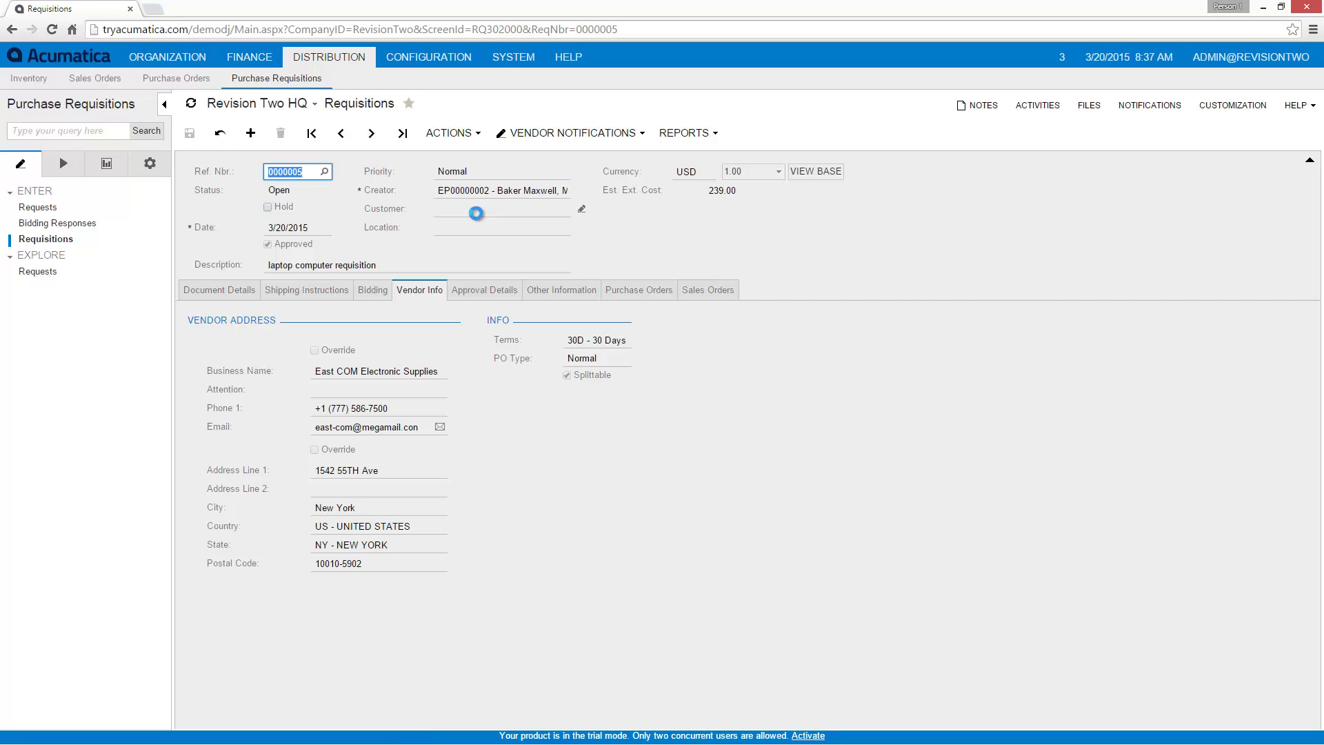
{"action": "left_click", "coordinate": [607, 288]}
{"action": "left_click_drag", "start_coordinate": [318, 338], "coordinate": [351, 339]}
{"action": "left_click", "coordinate": [292, 360]}
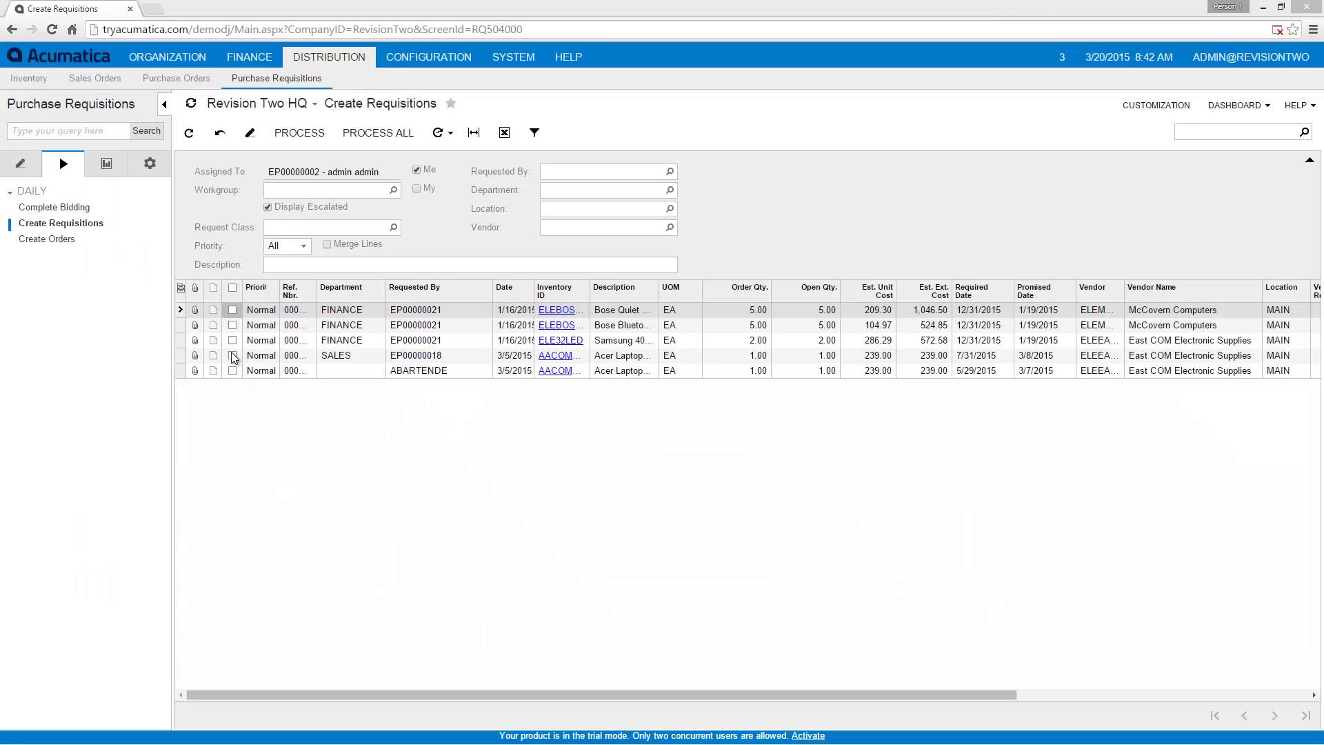
Create a requisition from the SALES department's laptop request and describe it as "internal request with bidding".
{"action": "left_click", "coordinate": [233, 356]}
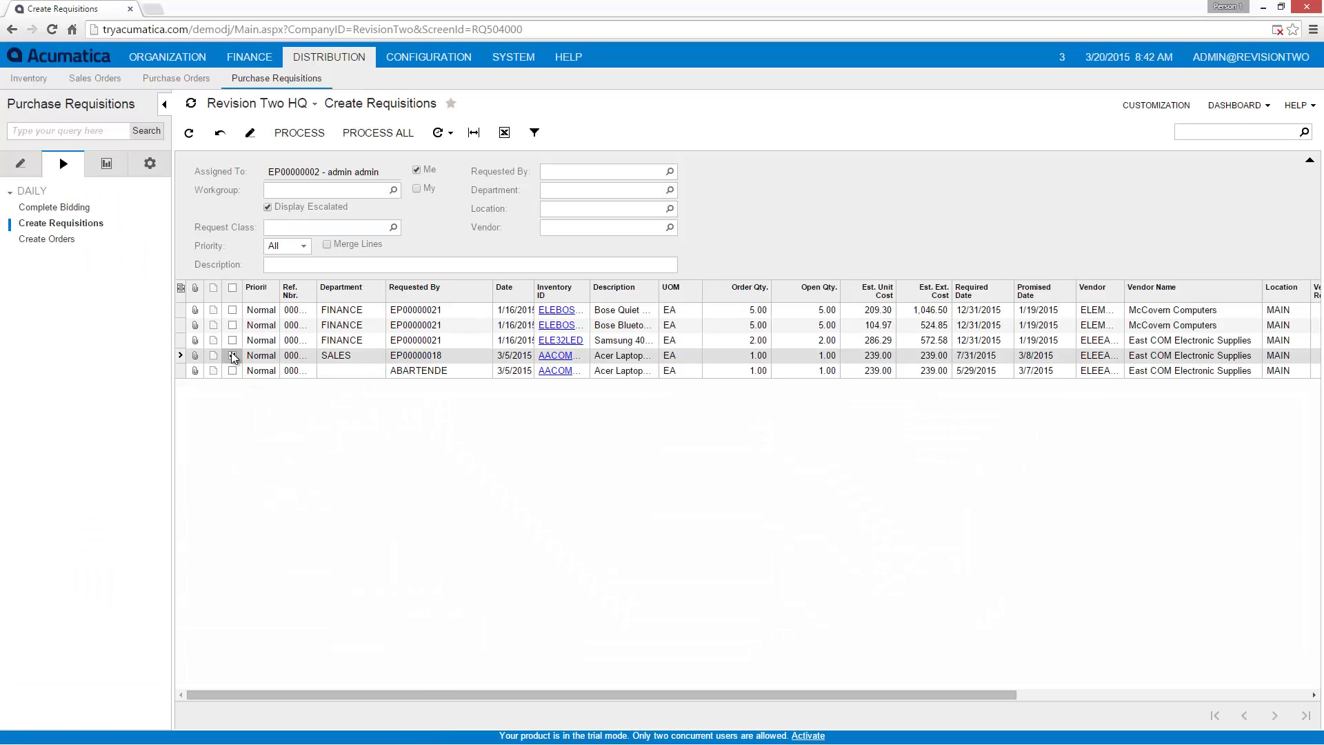
{"action": "left_click", "coordinate": [313, 132]}
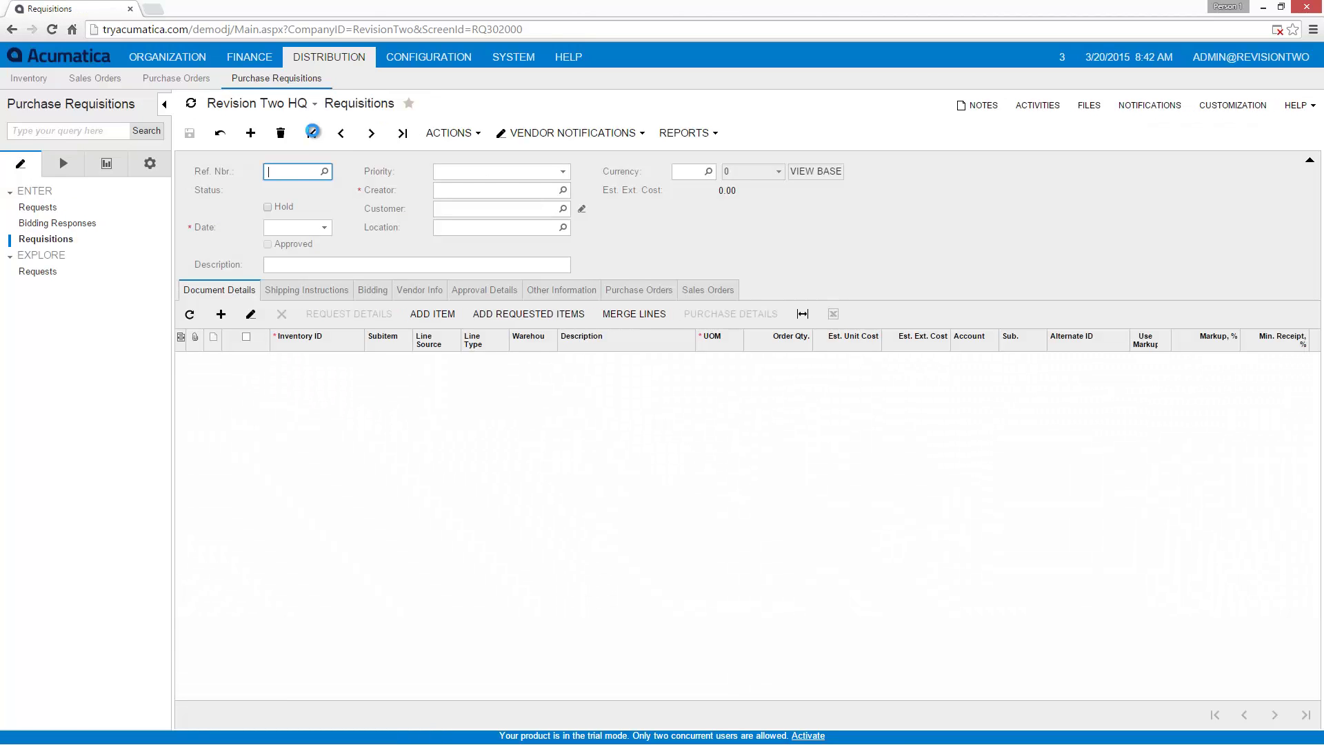
{"action": "left_click", "coordinate": [311, 266]}
{"action": "type", "text": "internal request with bidding"}
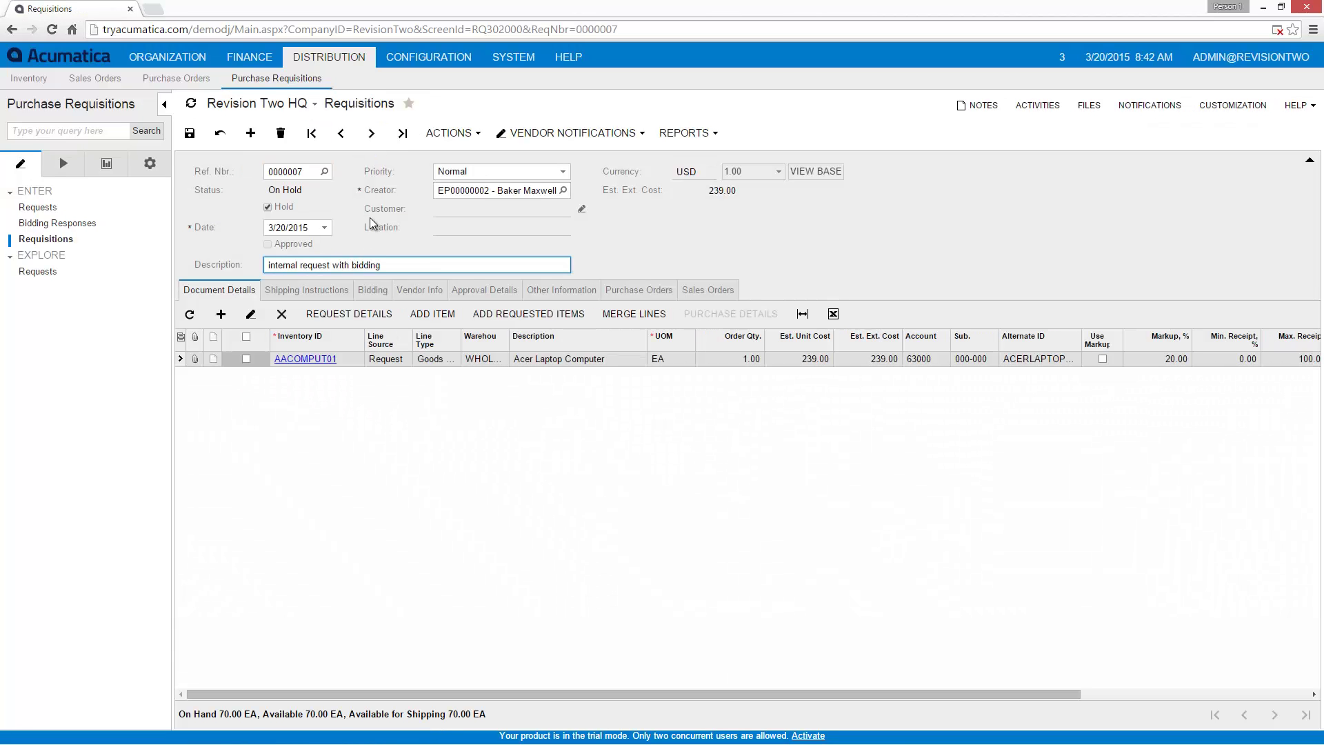
Clear the requisition's preset vendor under bidding, and add ELEEASTCOM as a bidding vendor.
{"action": "left_click", "coordinate": [373, 290]}
{"action": "left_click", "coordinate": [324, 318]}
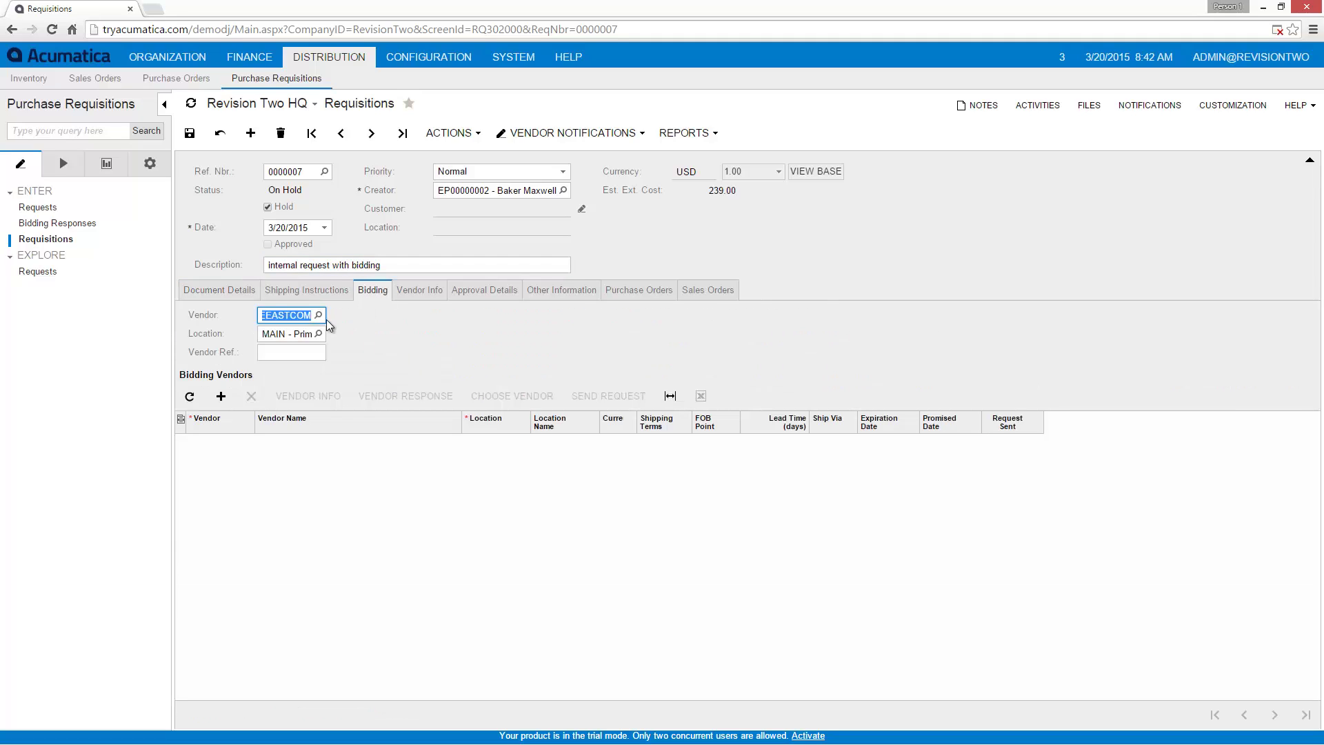
{"action": "left_click", "coordinate": [221, 396]}
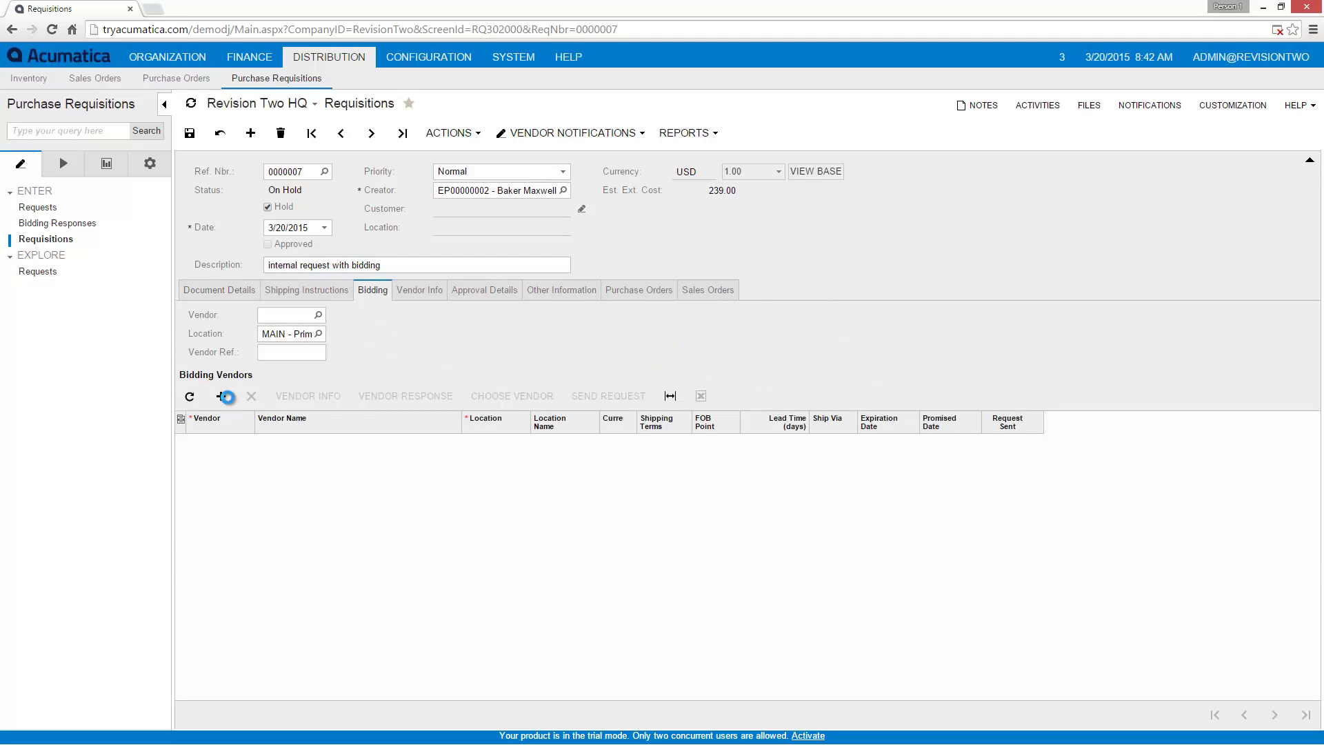
{"action": "type", "text": "ELEEASTCOM"}
{"action": "key", "text": "Tab"}
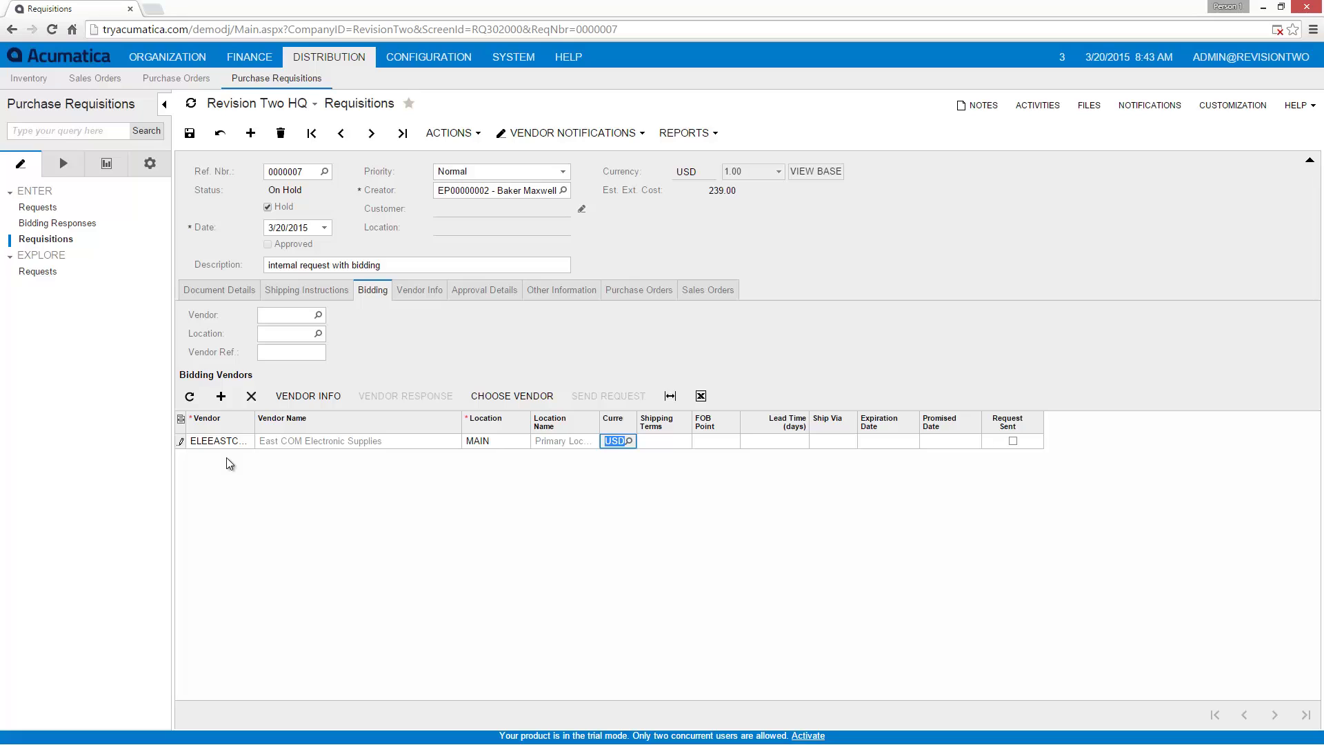
Add ELEMCCOVER as a second bidding vendor at the MAIN location, and save the requisition off hold.
{"action": "left_click", "coordinate": [221, 396]}
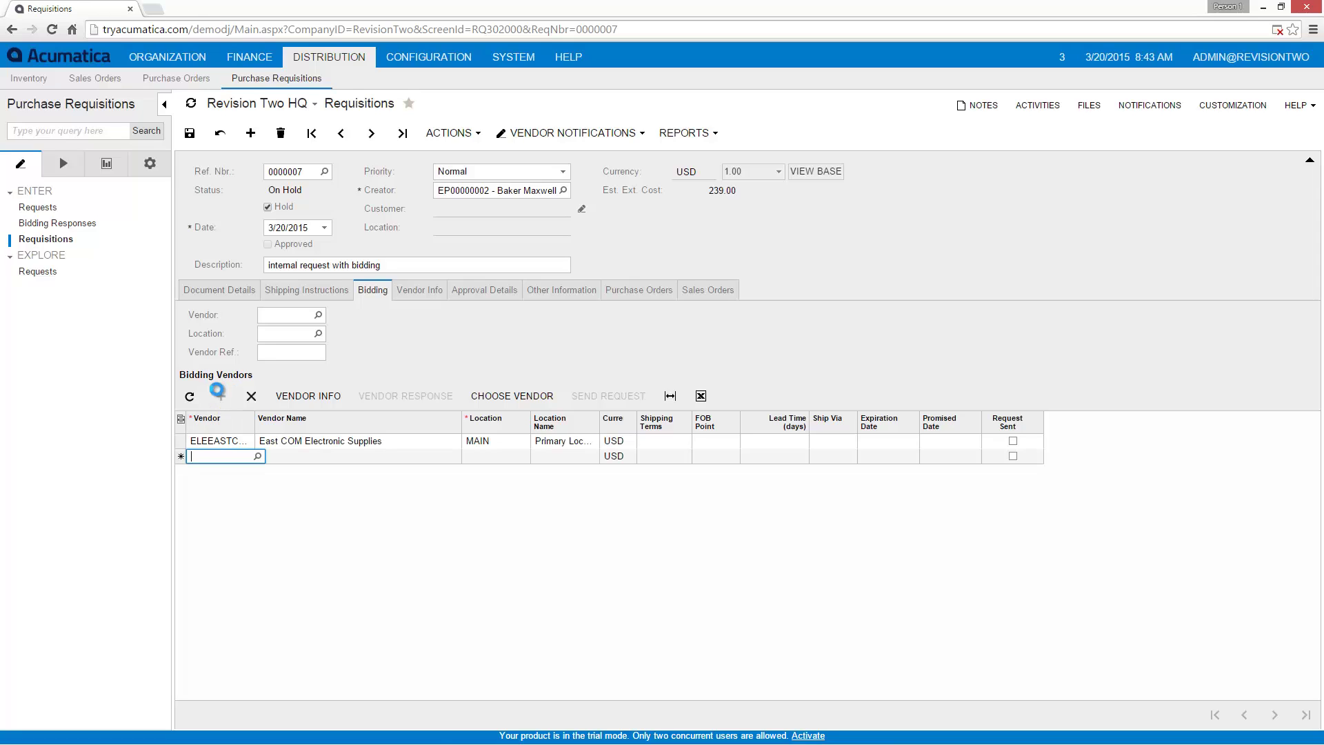
{"action": "type", "text": "ELEMCCO"}
{"action": "key", "text": "Tab"}
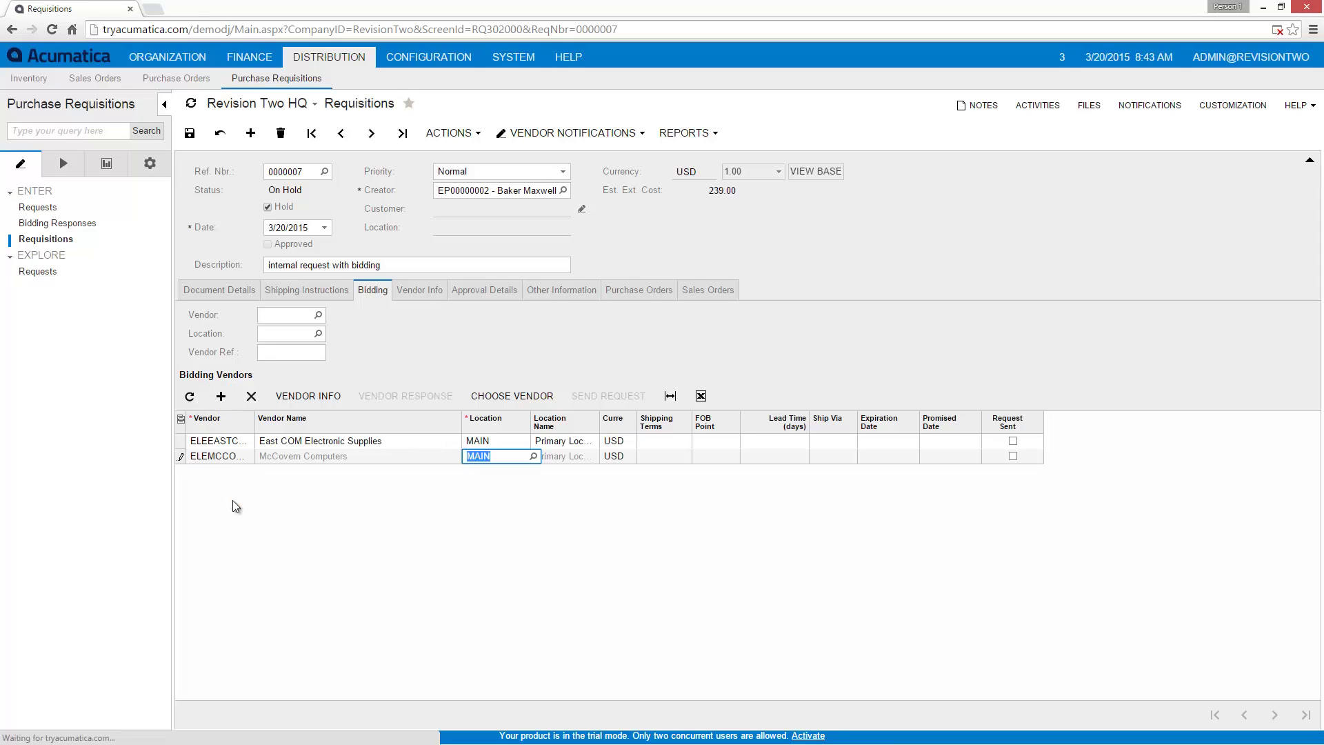
{"action": "key", "text": "Tab"}
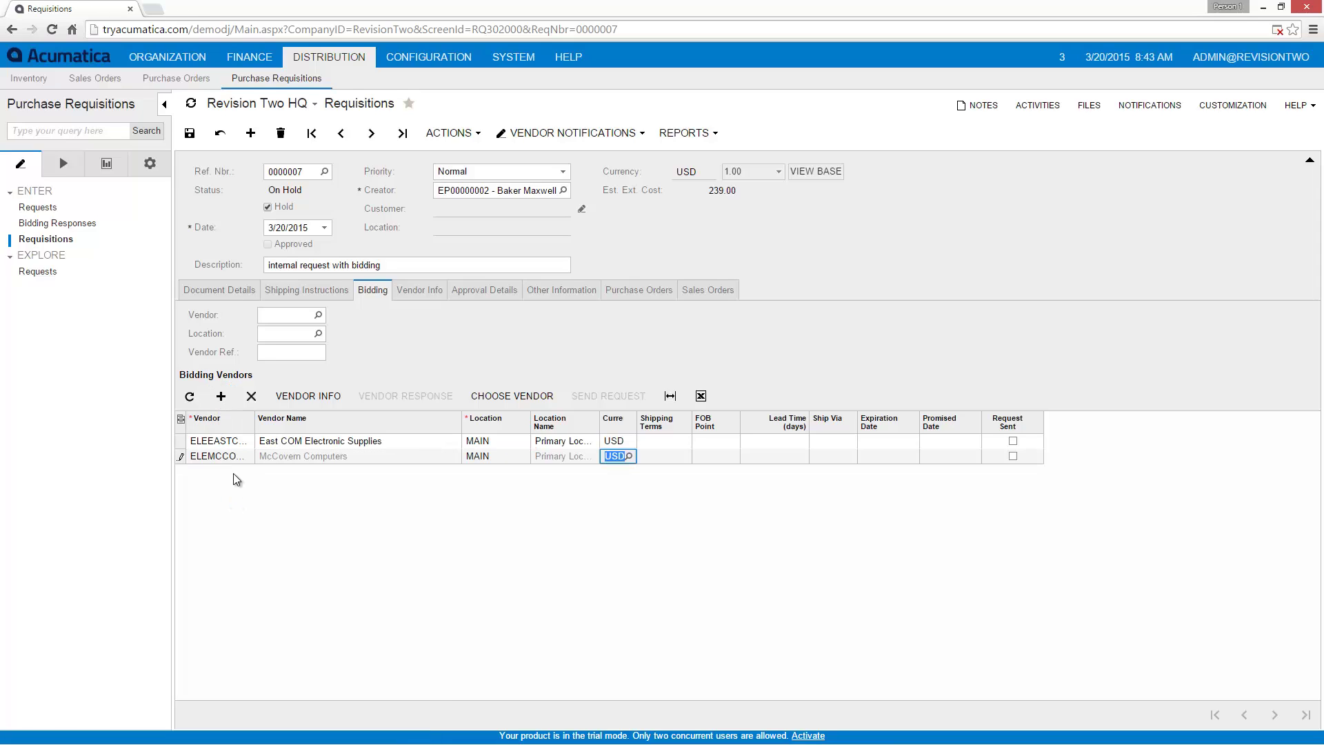
{"action": "left_click", "coordinate": [268, 207]}
{"action": "left_click", "coordinate": [190, 134]}
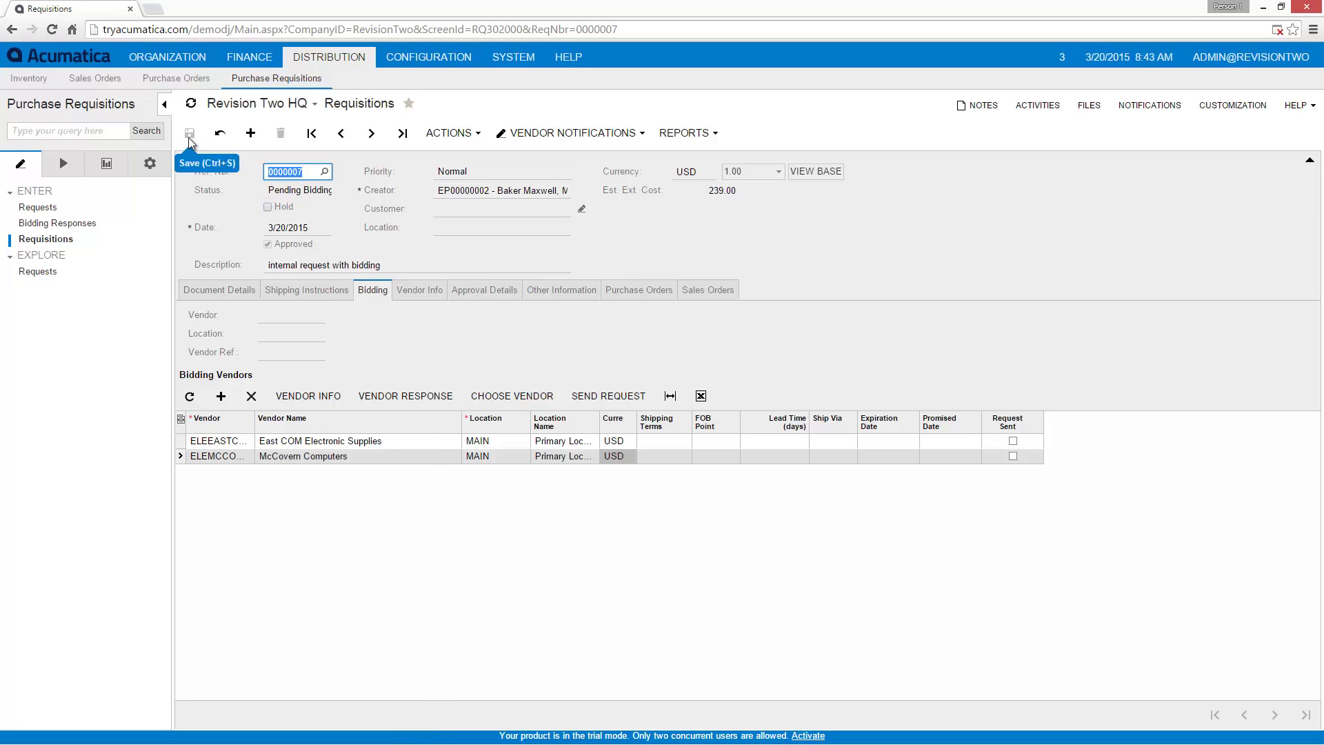
Enter ELEEASTCOM's bidding response for the internal laptop requisition with a bid quantity of 1, and open its vendor info.
{"action": "left_click", "coordinate": [83, 223]}
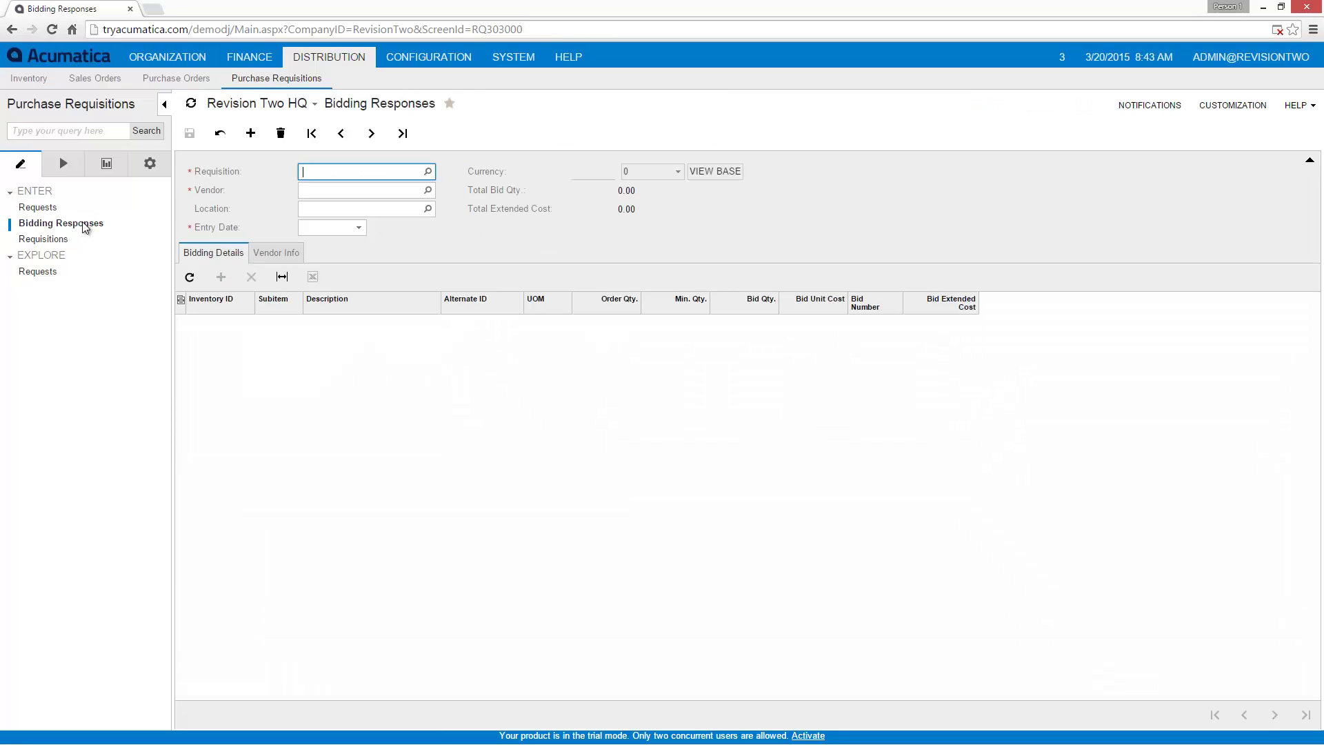
{"action": "left_click", "coordinate": [428, 172]}
{"action": "double_click", "coordinate": [370, 253]}
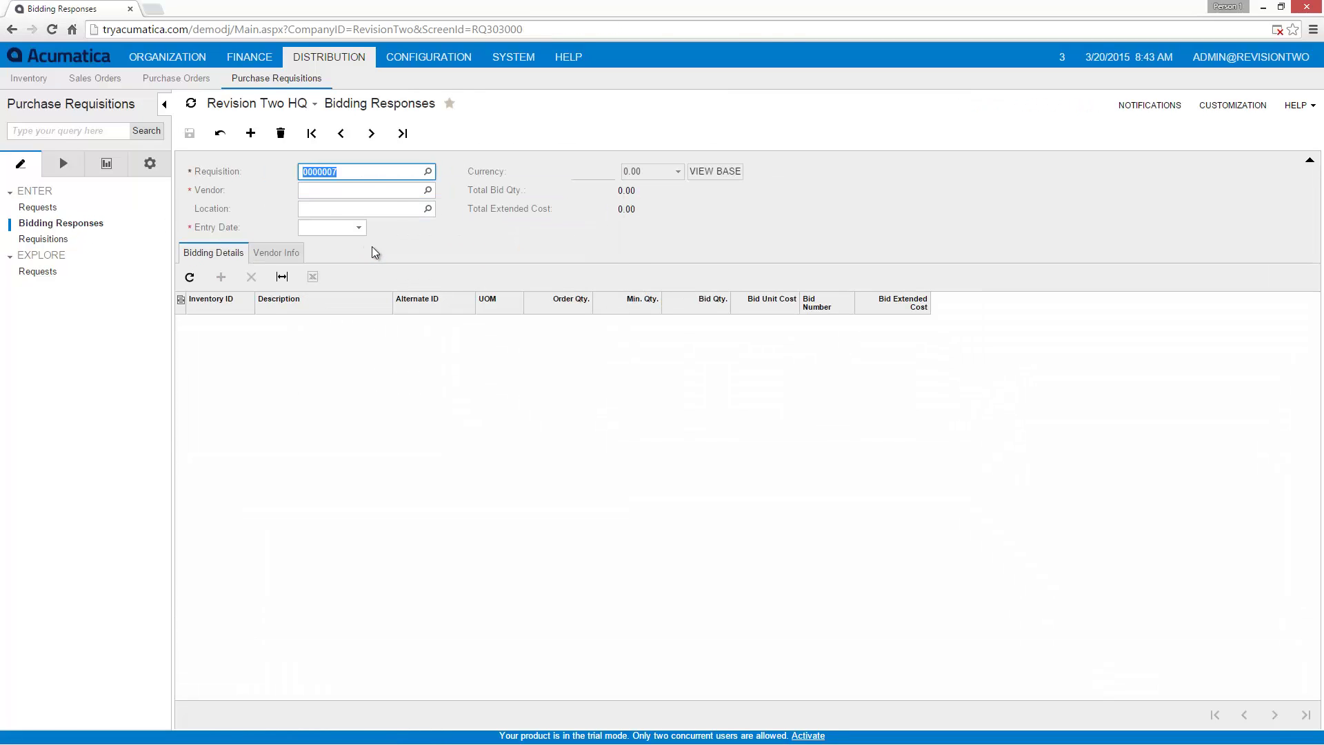
{"action": "left_click", "coordinate": [698, 322]}
{"action": "type", "text": "1"}
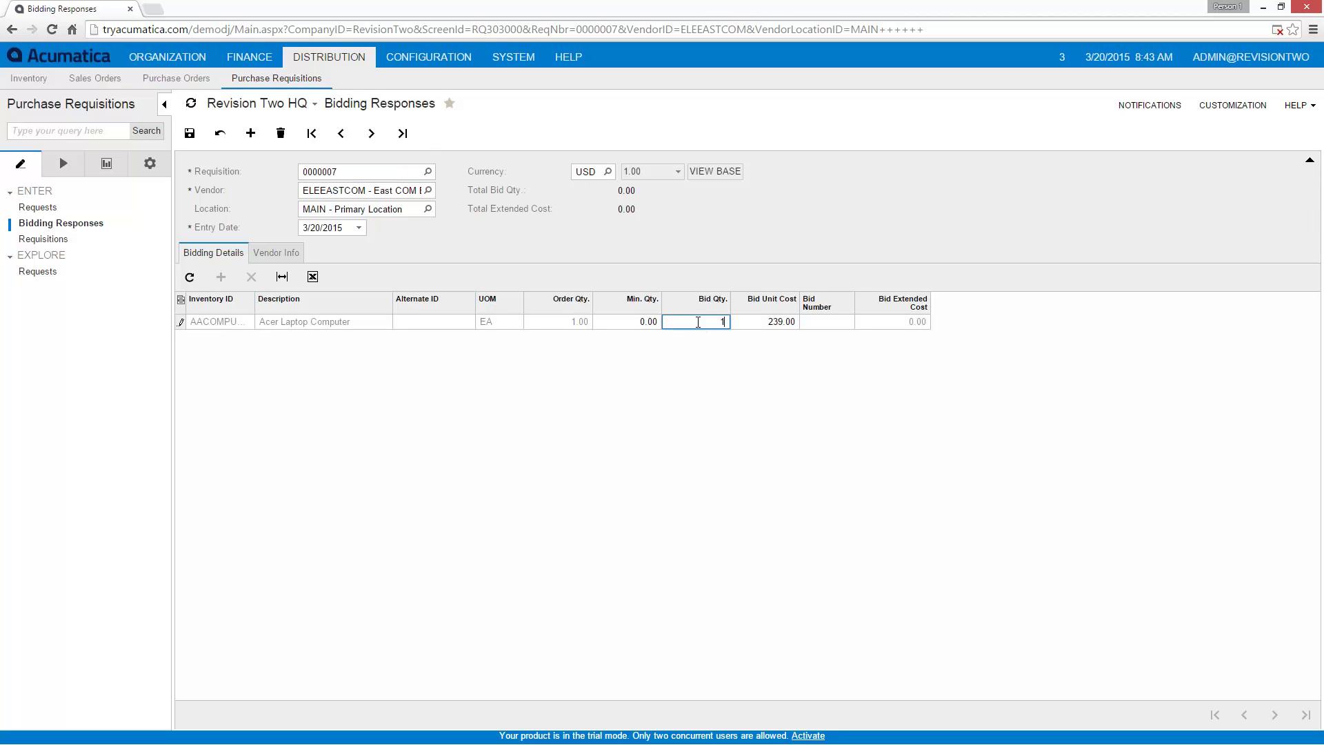
{"action": "key", "text": "Tab"}
{"action": "left_click", "coordinate": [276, 252]}
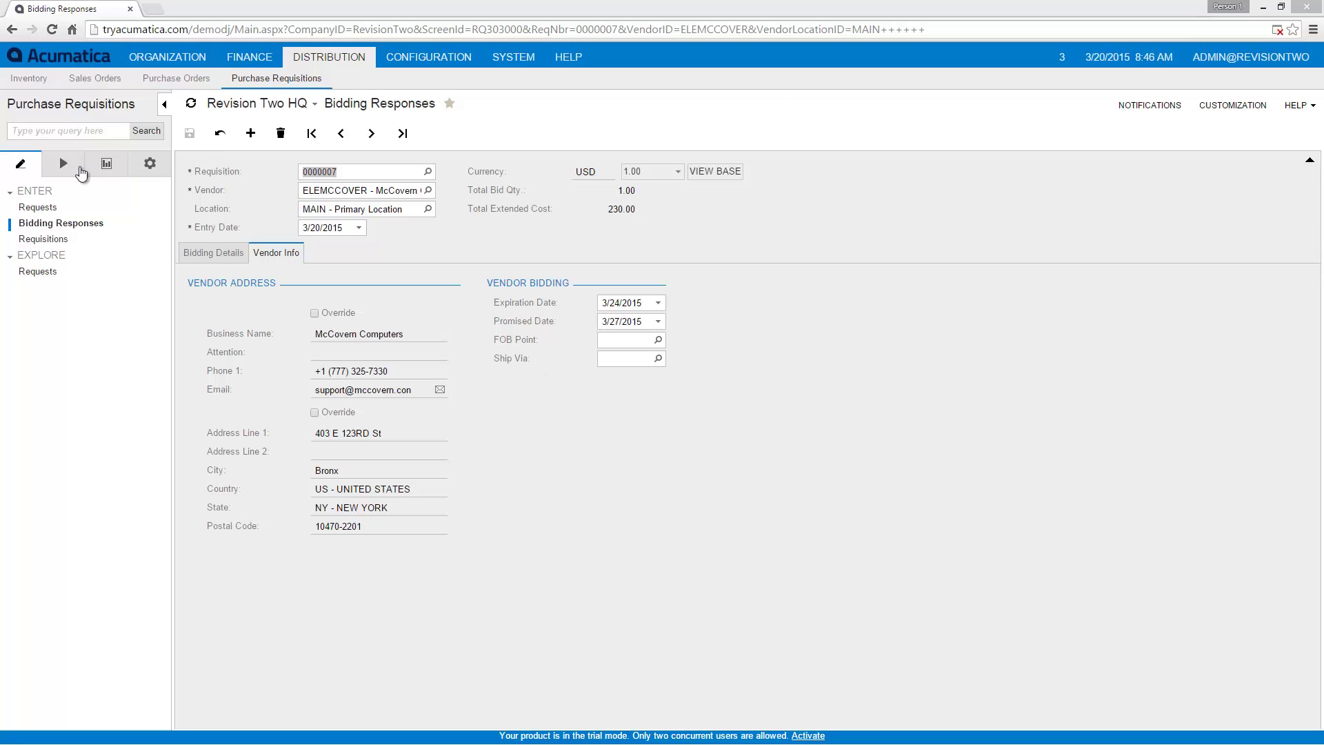
Bring up the internal laptop requisition for bidding completion and compare the vendors' bids and bidding results.
{"action": "left_click", "coordinate": [52, 167]}
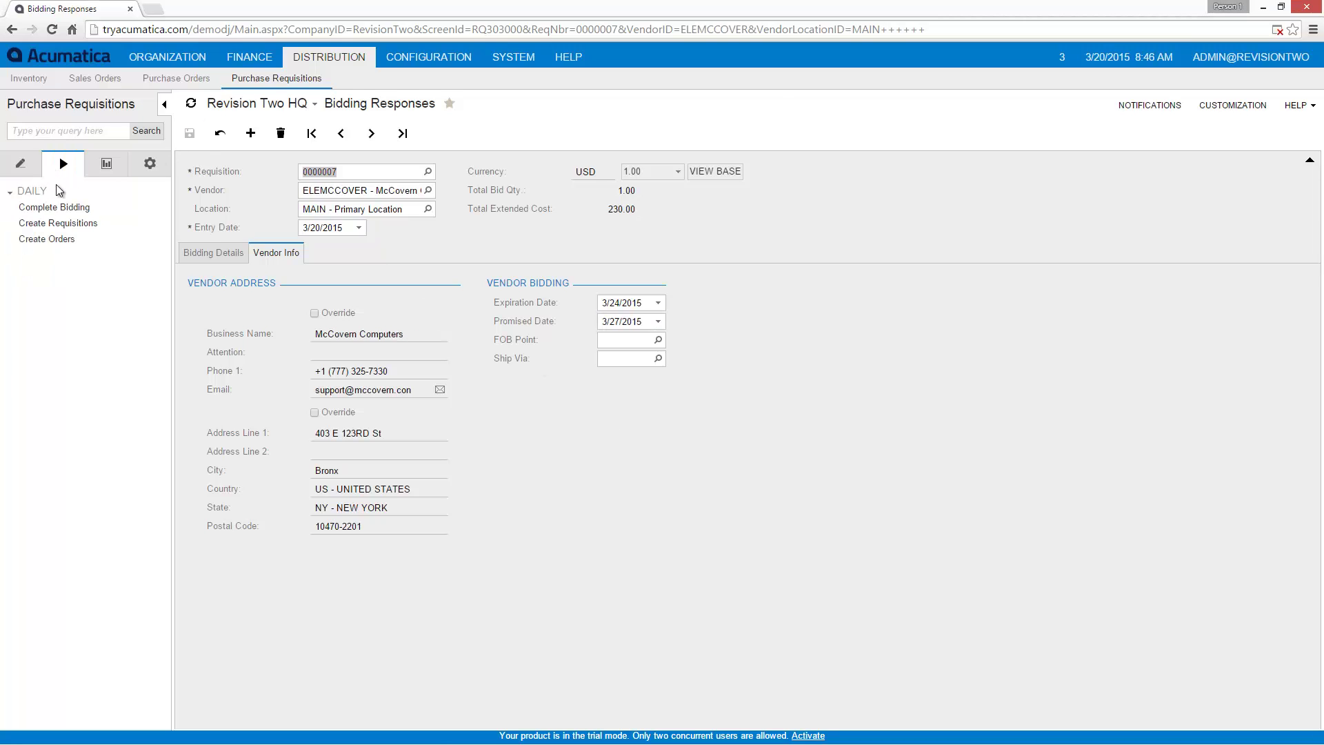
{"action": "left_click", "coordinate": [63, 206]}
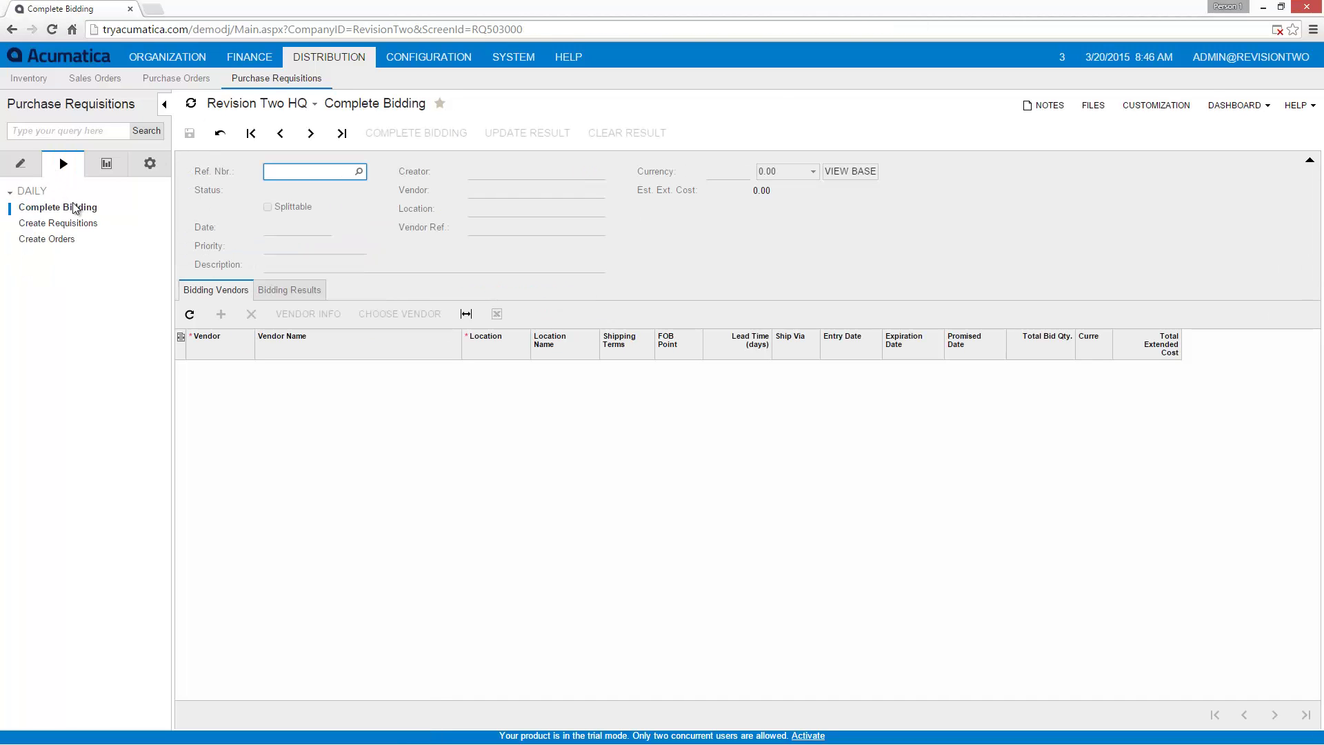
{"action": "left_click", "coordinate": [311, 133]}
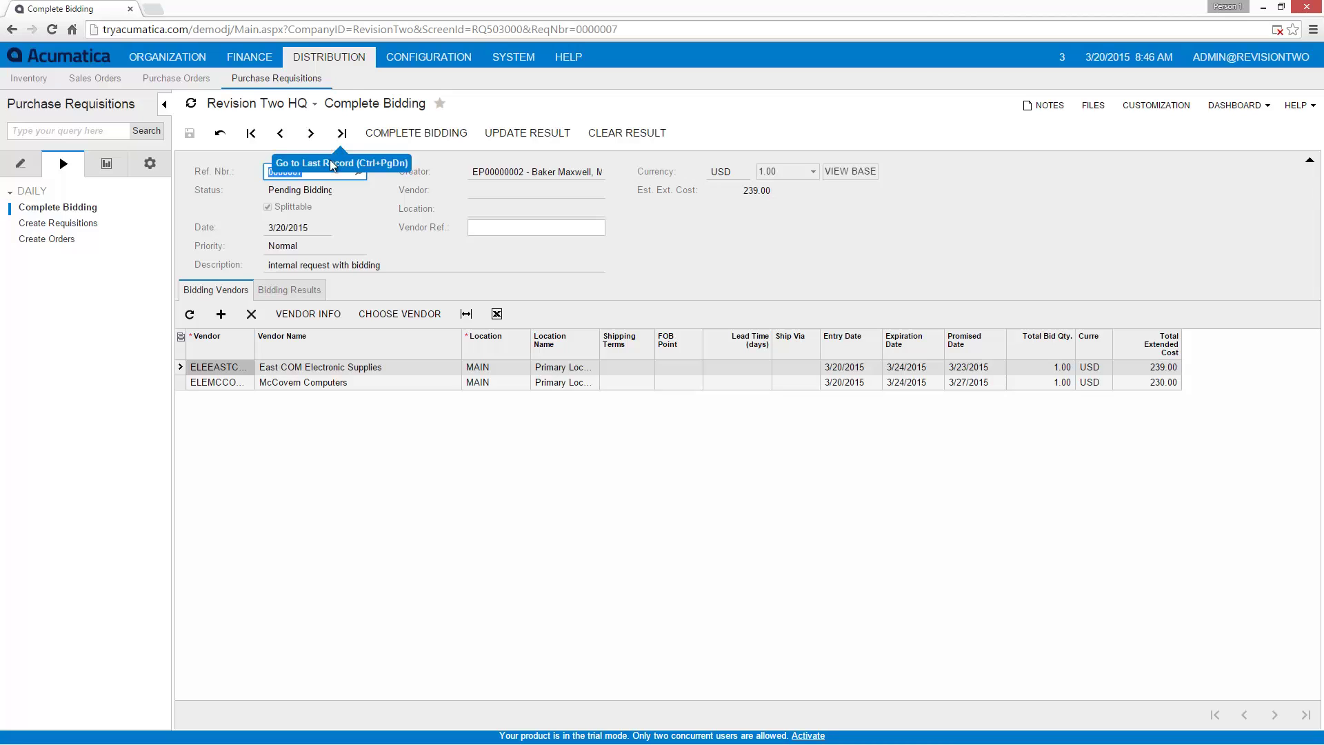
{"action": "left_click", "coordinate": [287, 290]}
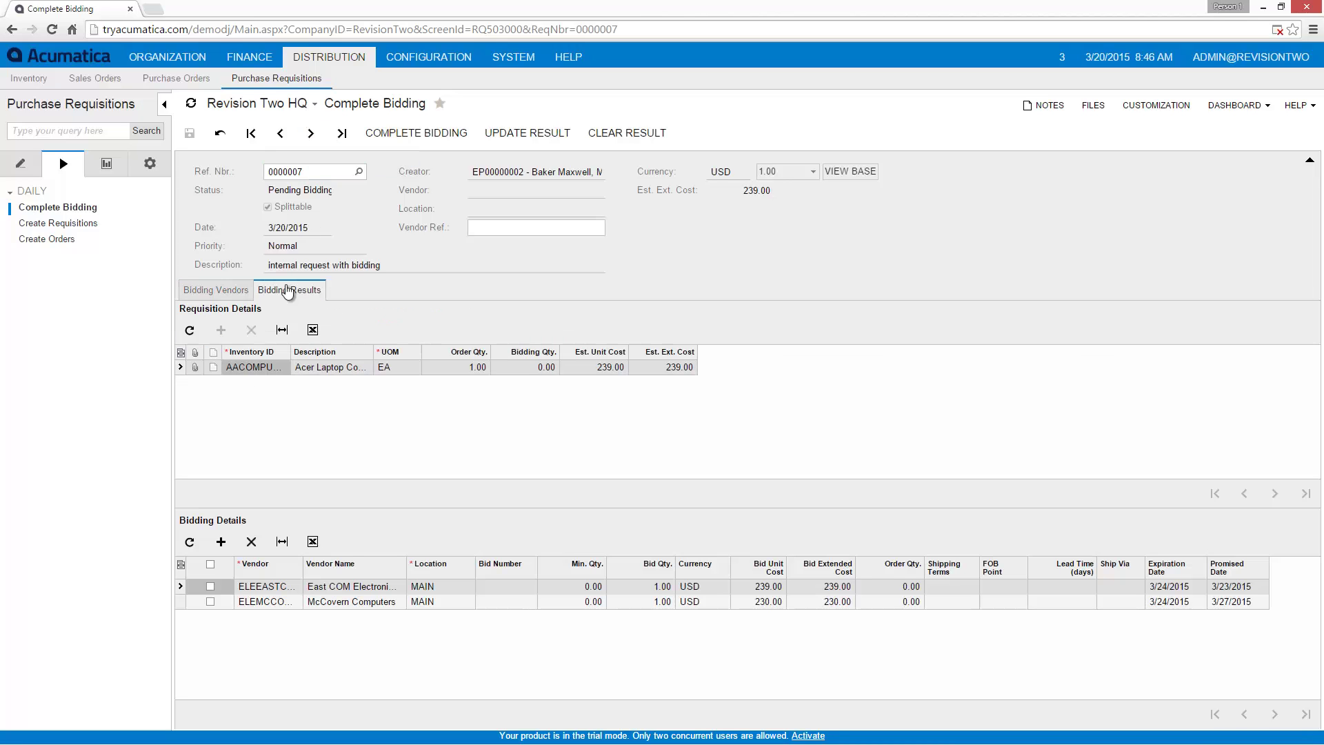
{"action": "left_click", "coordinate": [241, 292]}
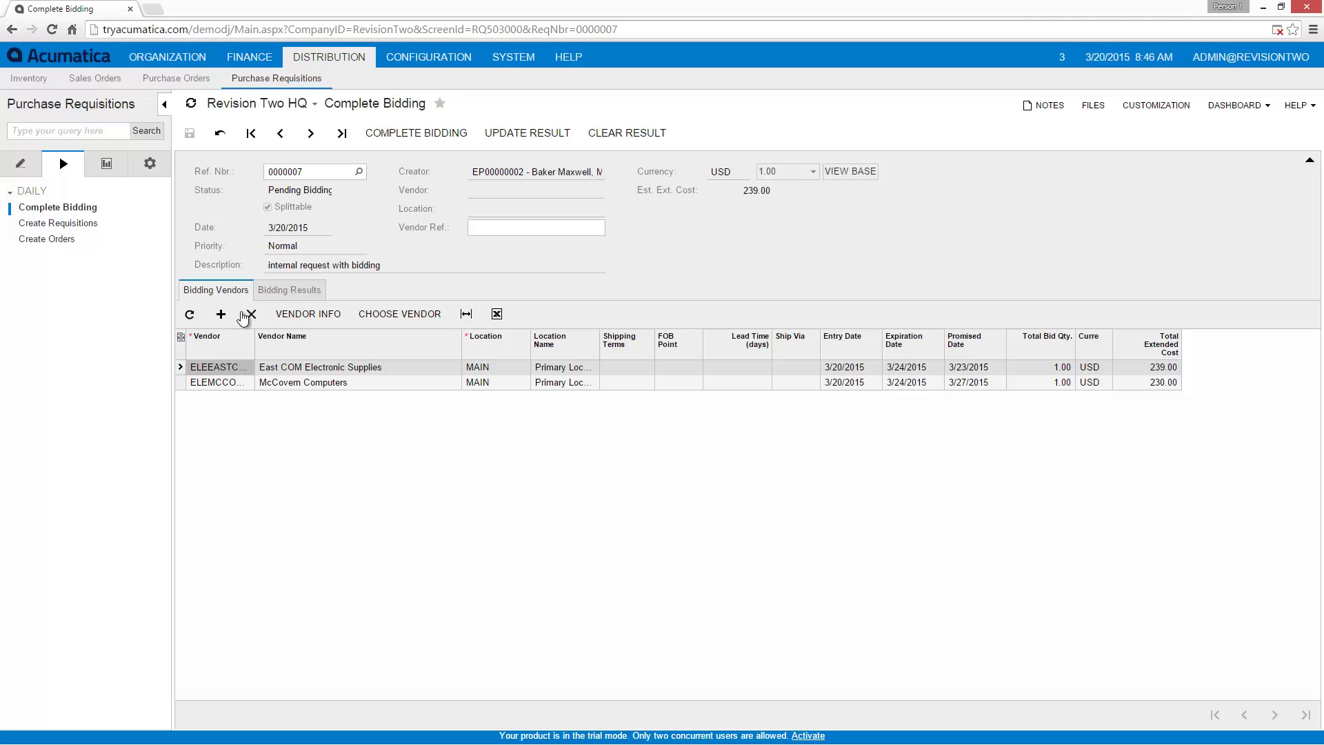
Choose McCovern Computers as the requisition's vendor and complete the bidding.
{"action": "left_click", "coordinate": [309, 383]}
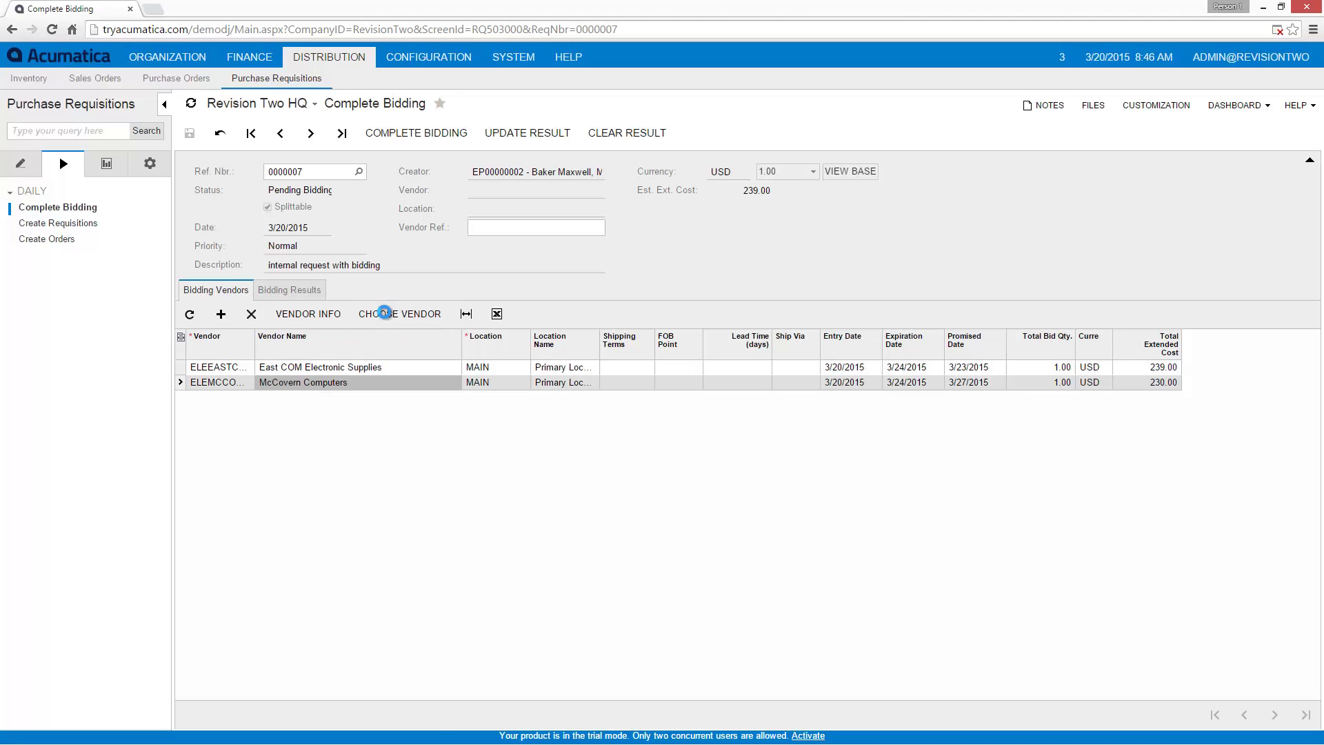
{"action": "left_click", "coordinate": [386, 319]}
{"action": "left_click", "coordinate": [398, 133]}
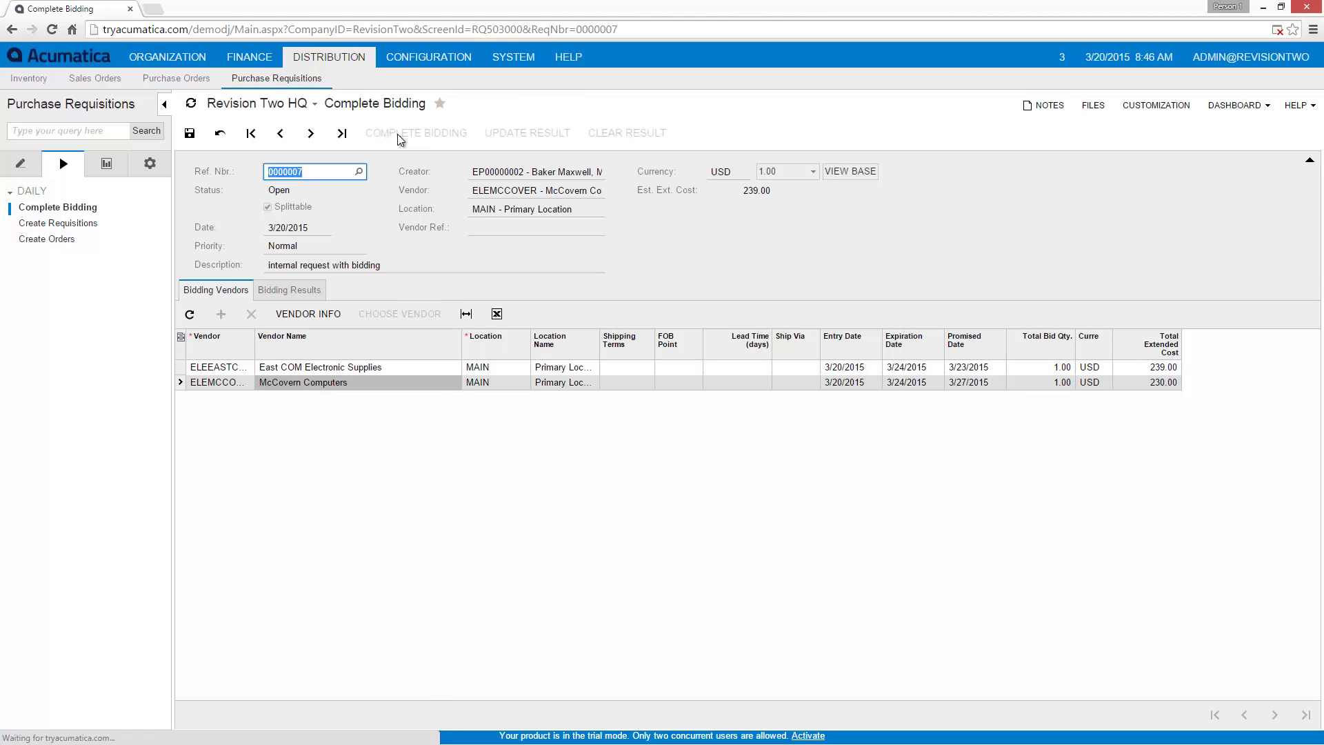
Create orders from the internal requisition with bidding and inspect its purchase orders.
{"action": "left_click", "coordinate": [20, 164]}
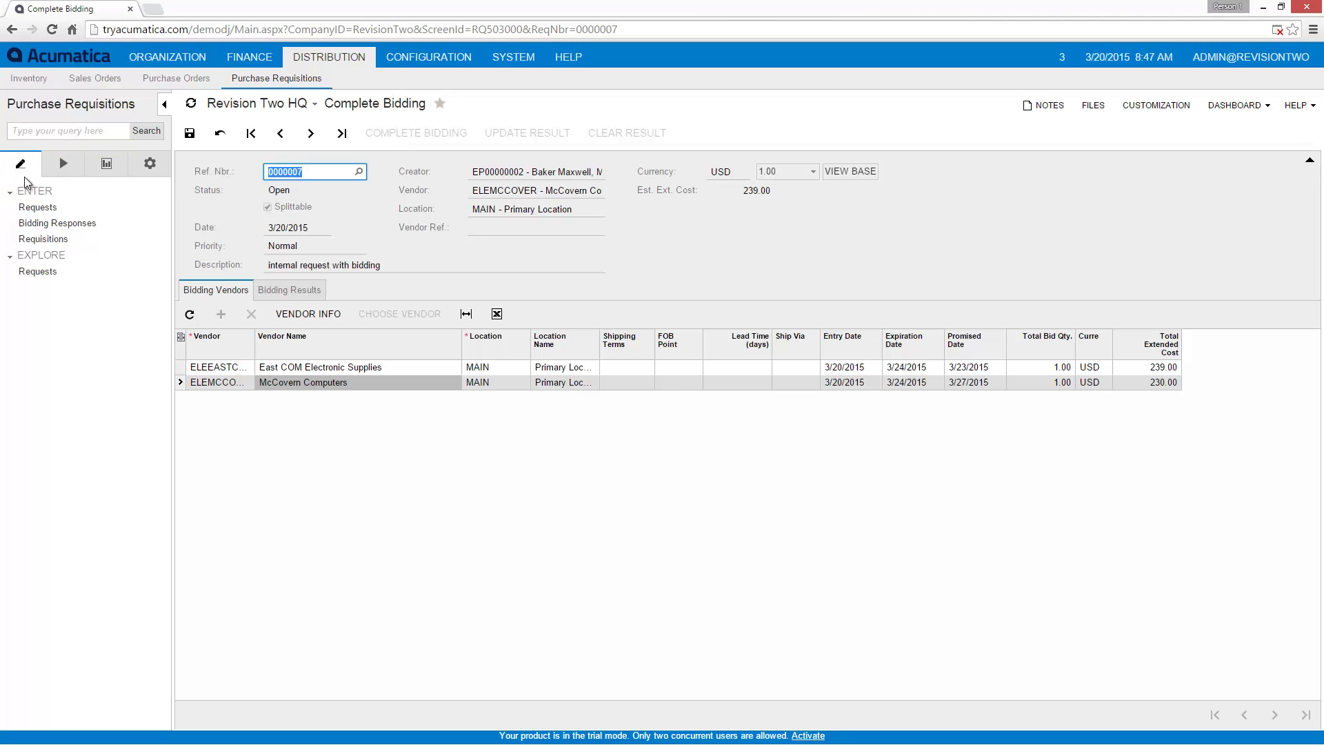
{"action": "left_click", "coordinate": [48, 240]}
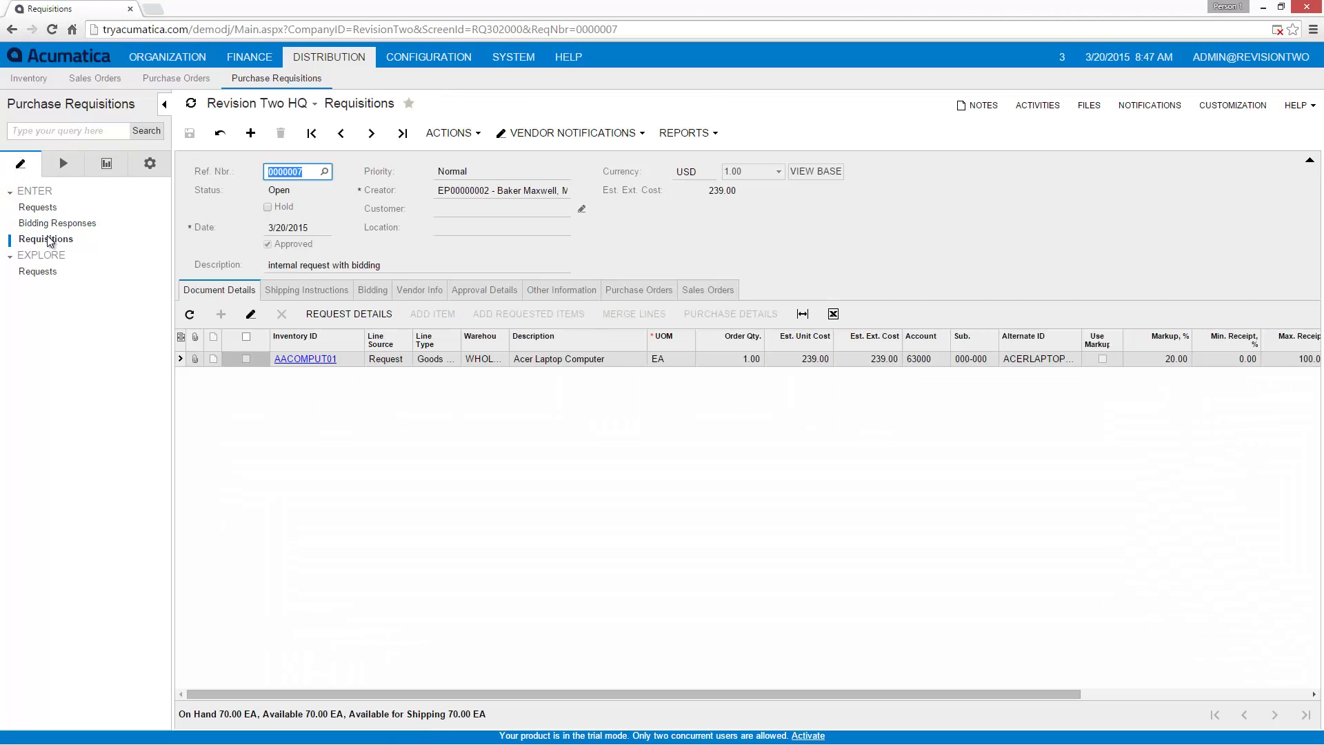
{"action": "left_click", "coordinate": [452, 133]}
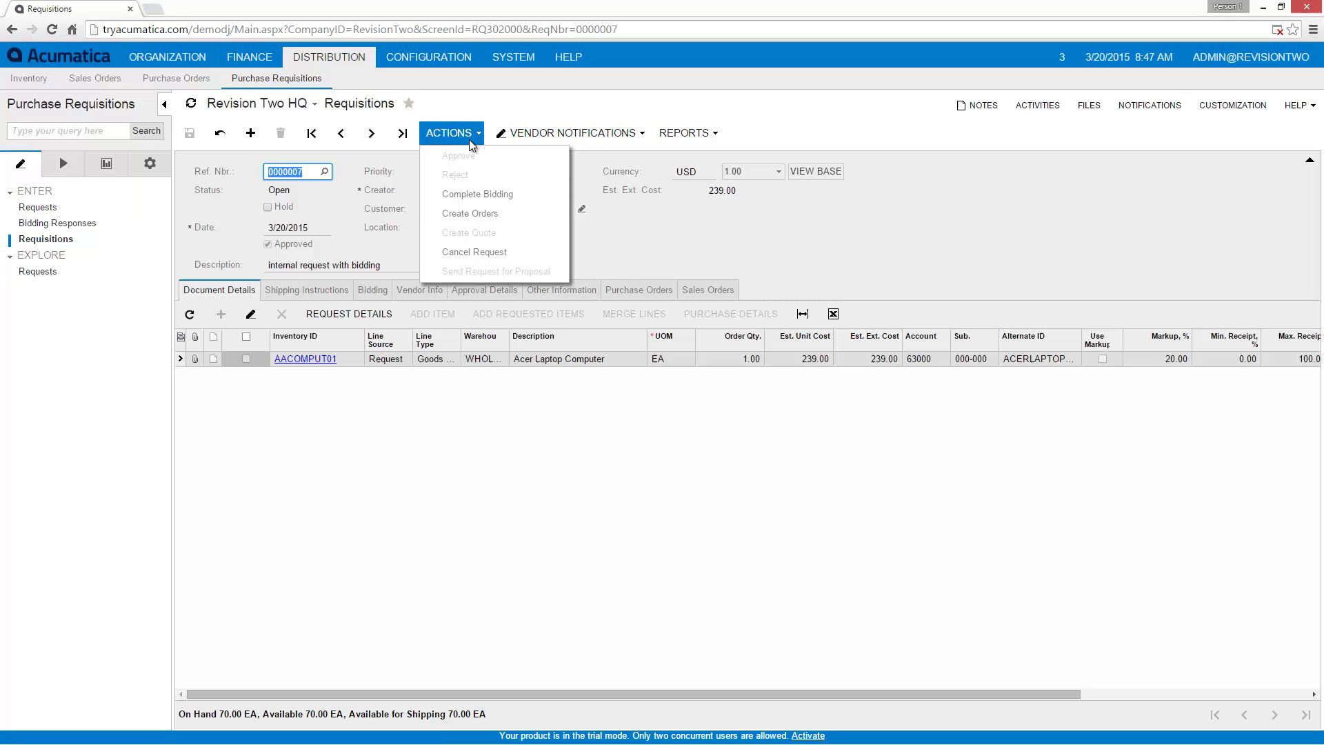
{"action": "left_click", "coordinate": [486, 213]}
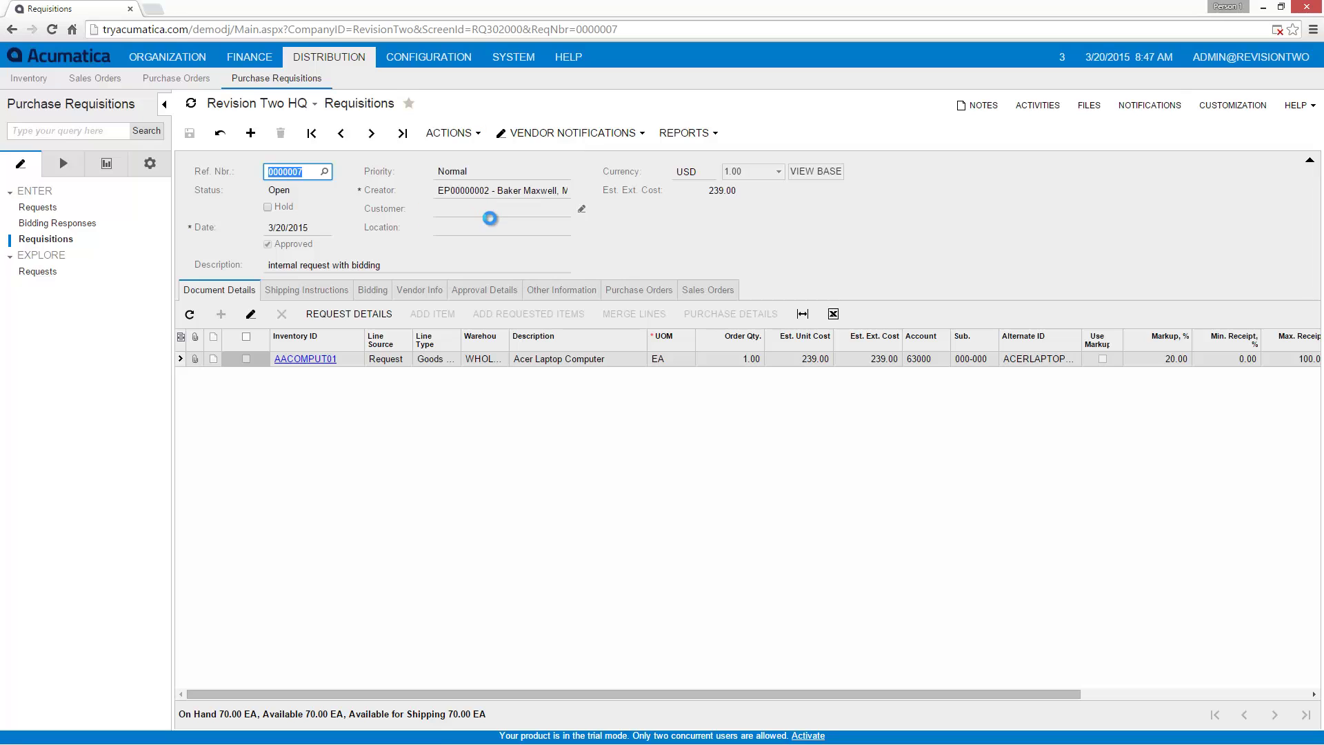
{"action": "left_click", "coordinate": [635, 290]}
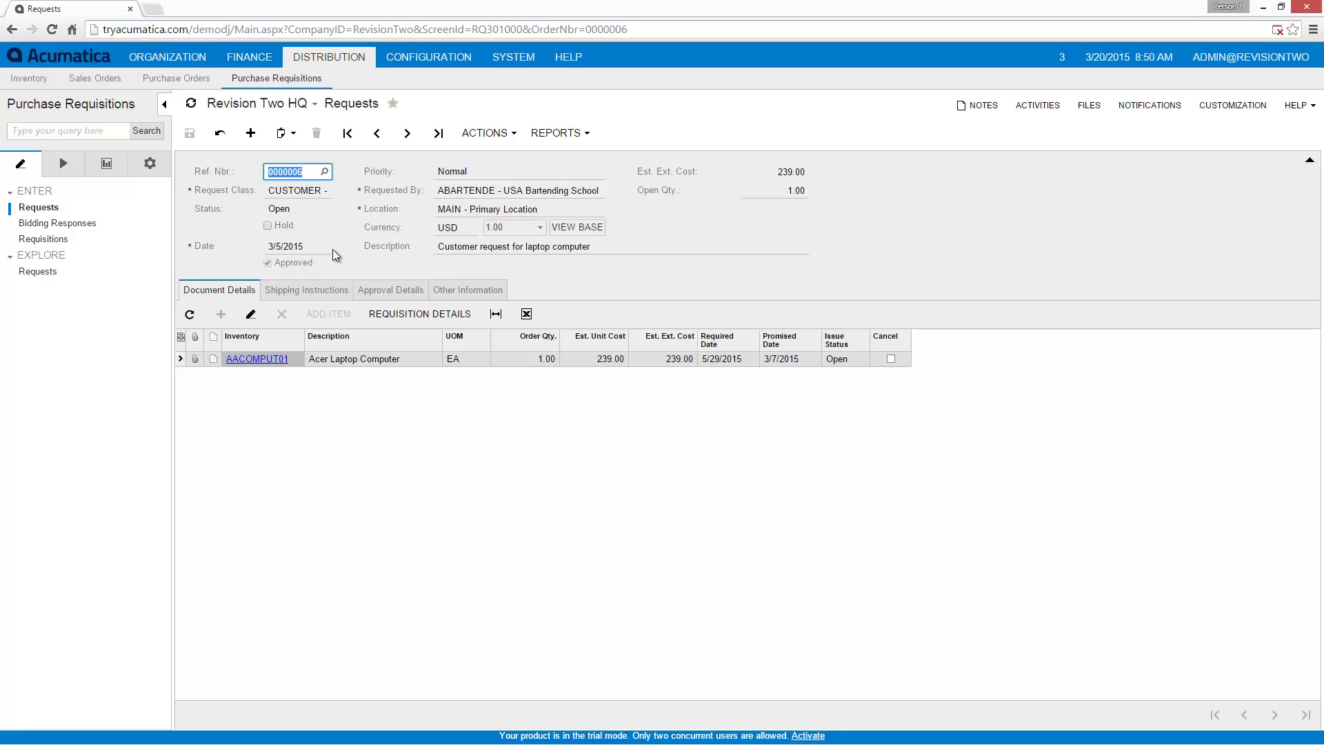
Create a requisition from USA Bartending School's Acer laptop request.
{"action": "left_click", "coordinate": [68, 165]}
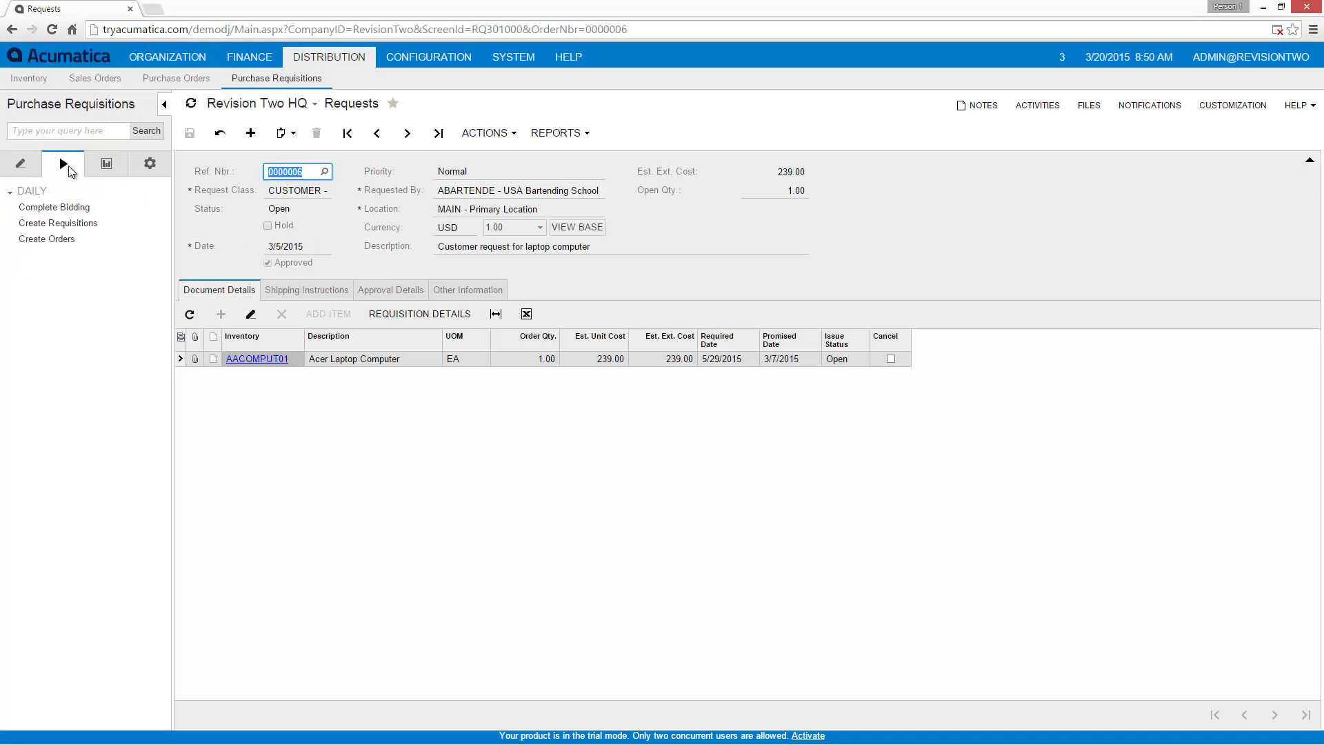
{"action": "left_click", "coordinate": [50, 224]}
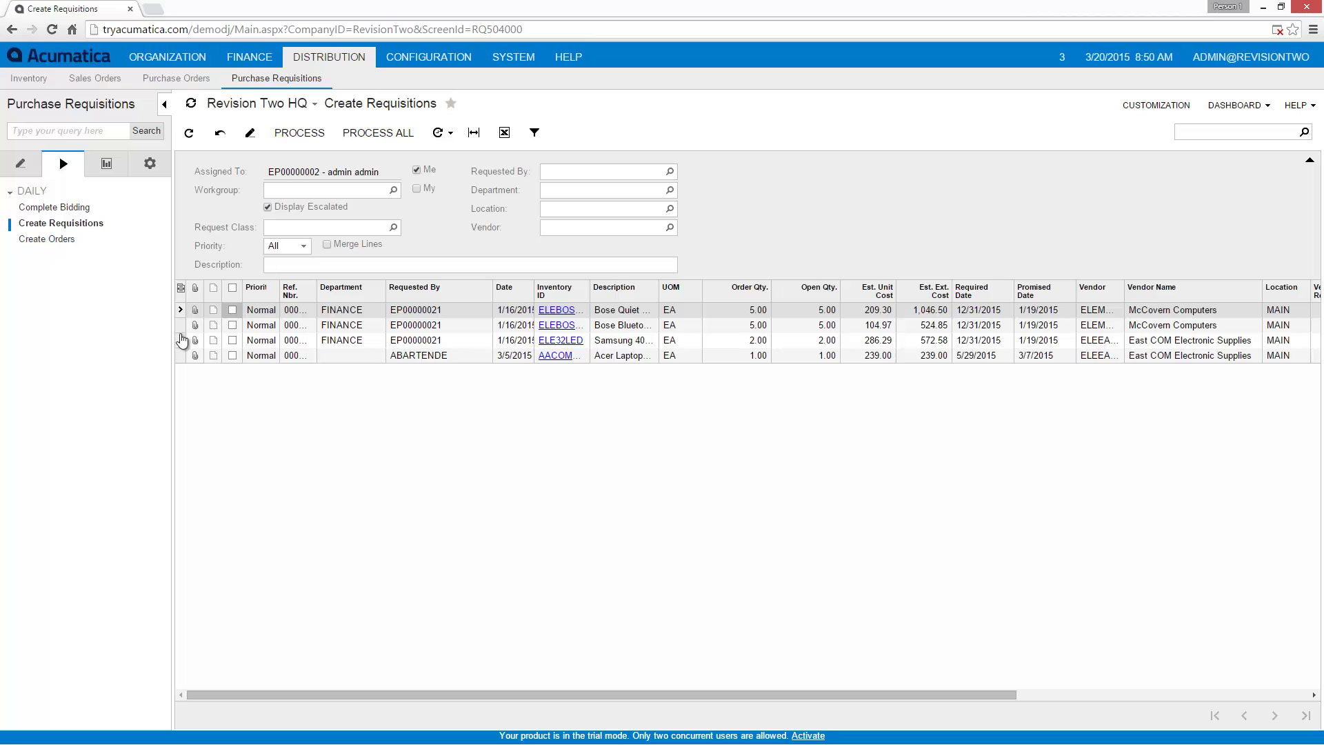
{"action": "left_click", "coordinate": [233, 355]}
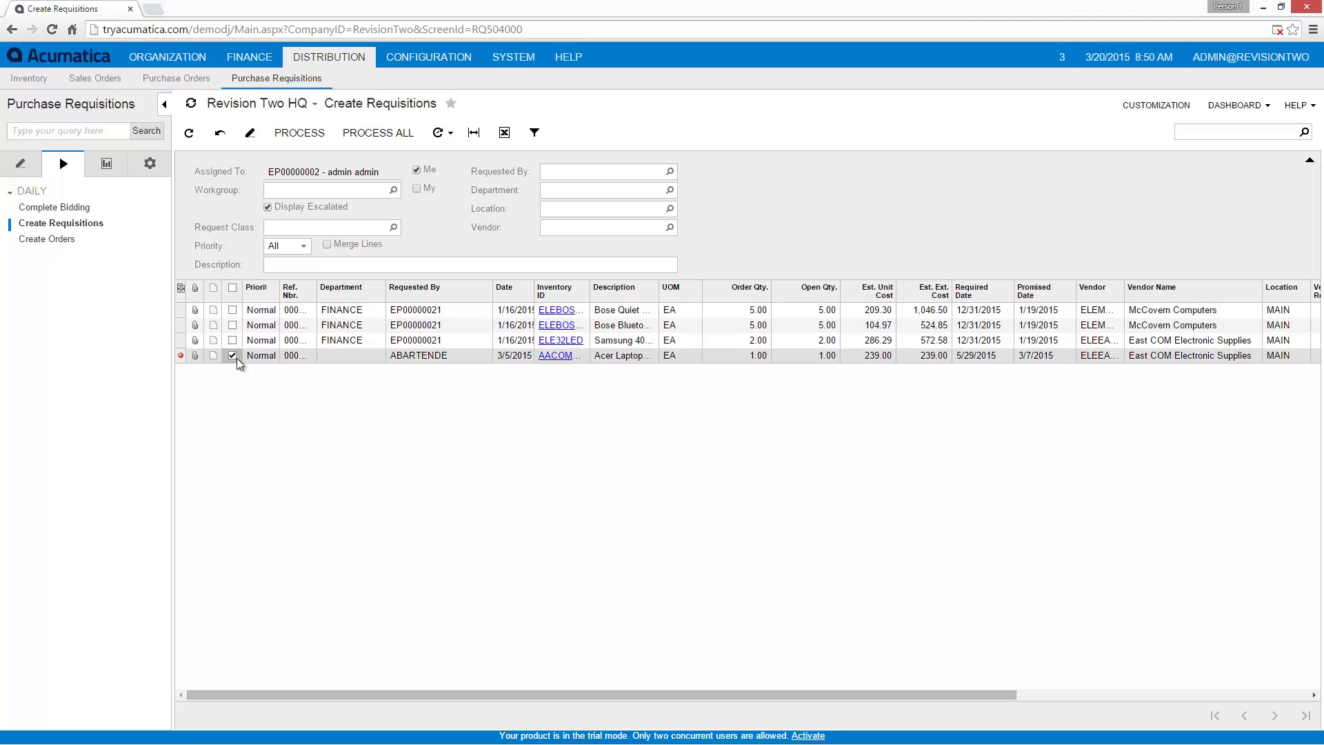
{"action": "left_click", "coordinate": [300, 134]}
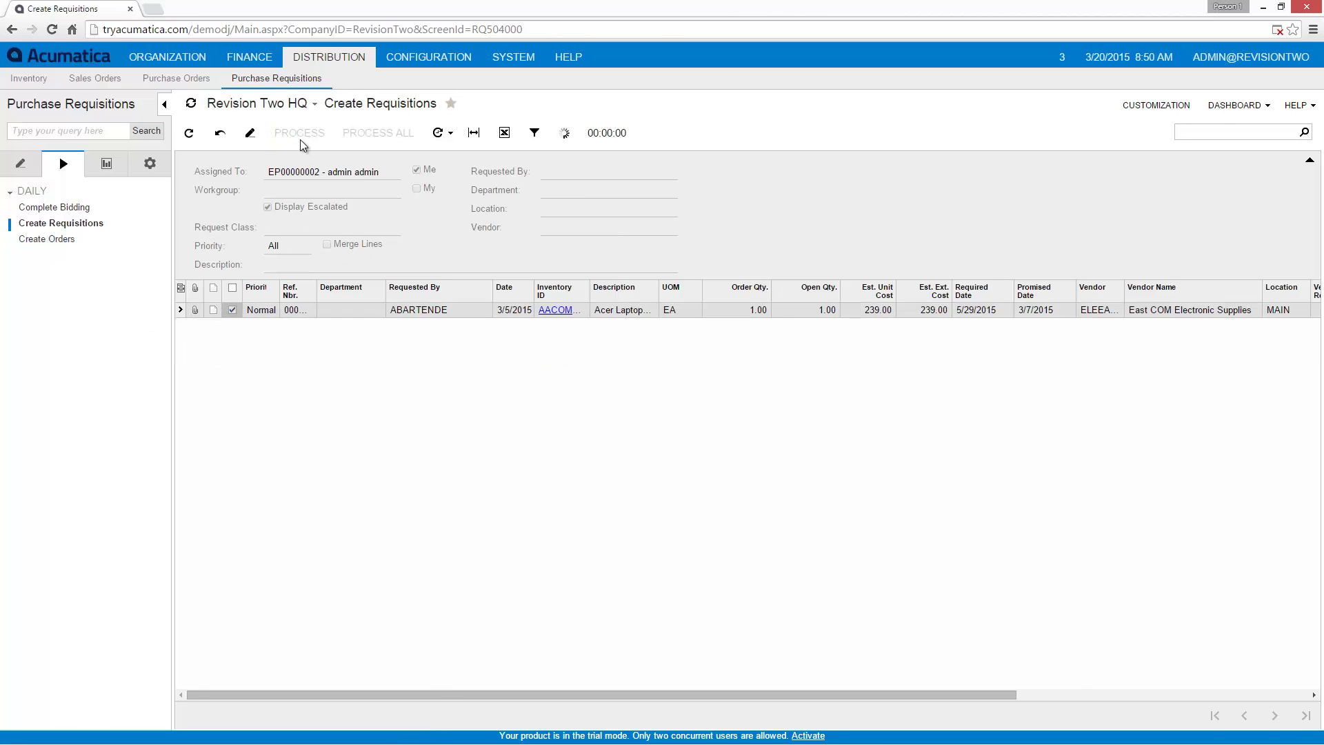
Add ELEEASTCOM and ELEMCCOVER as bidding vendors on the customer laptop requisition, and take it off hold.
{"action": "left_click", "coordinate": [372, 290]}
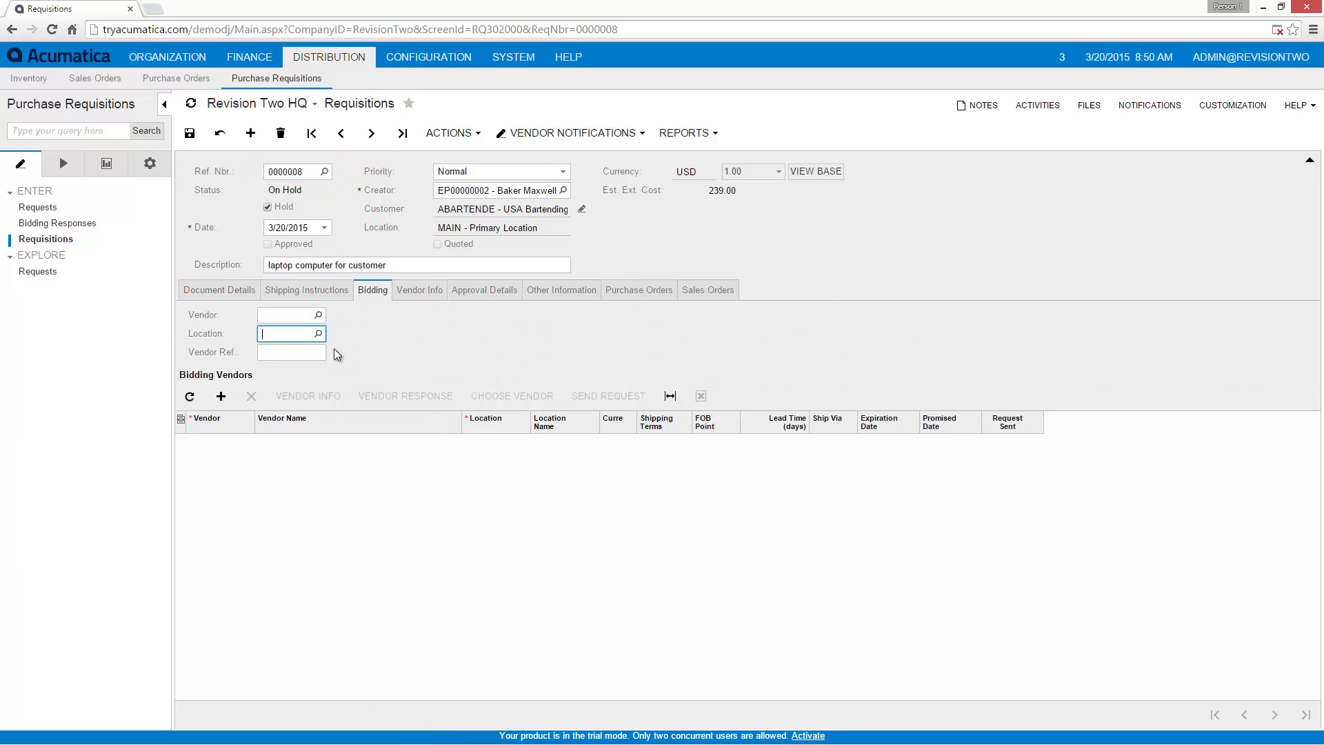
{"action": "left_click", "coordinate": [222, 397]}
{"action": "key", "text": "Tab"}
{"action": "key", "text": "Tab"}
{"action": "key", "text": "Tab"}
{"action": "key", "text": "Tab"}
{"action": "key", "text": "Tab"}
{"action": "key", "text": "Tab"}
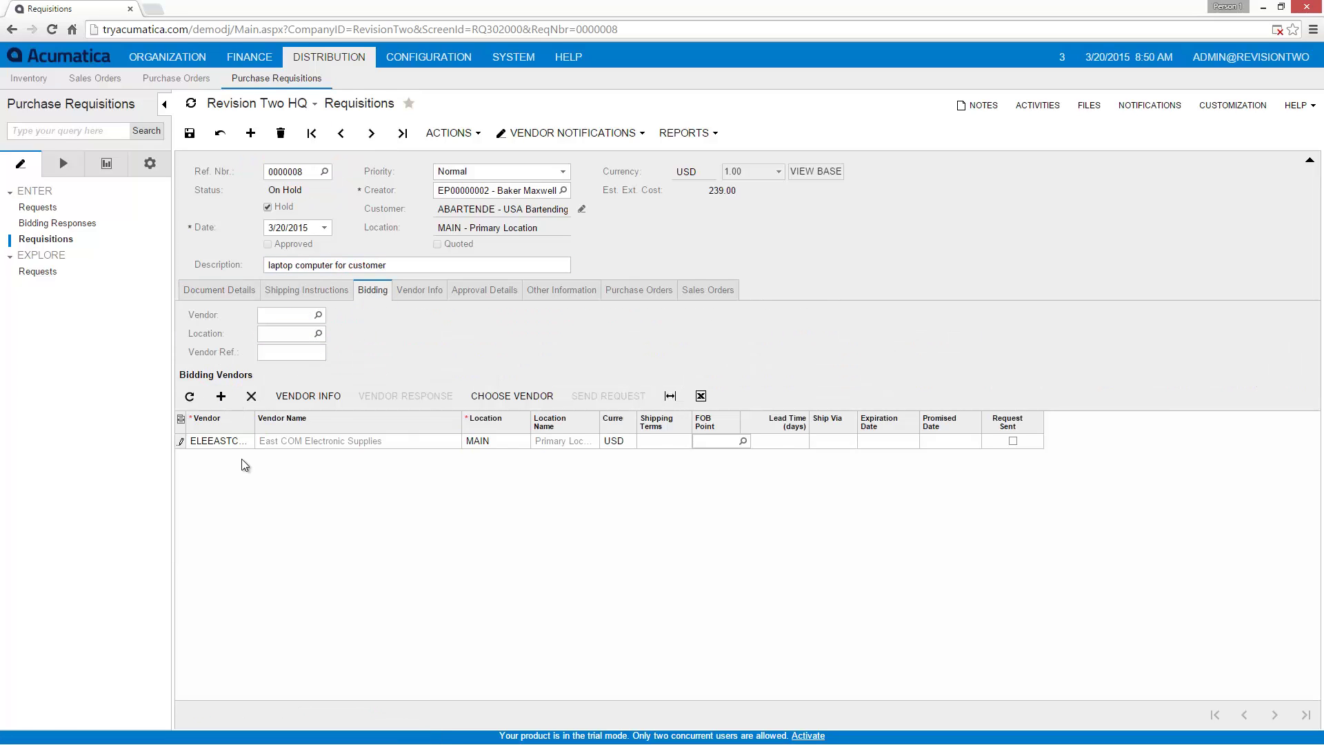
{"action": "left_click", "coordinate": [221, 396]}
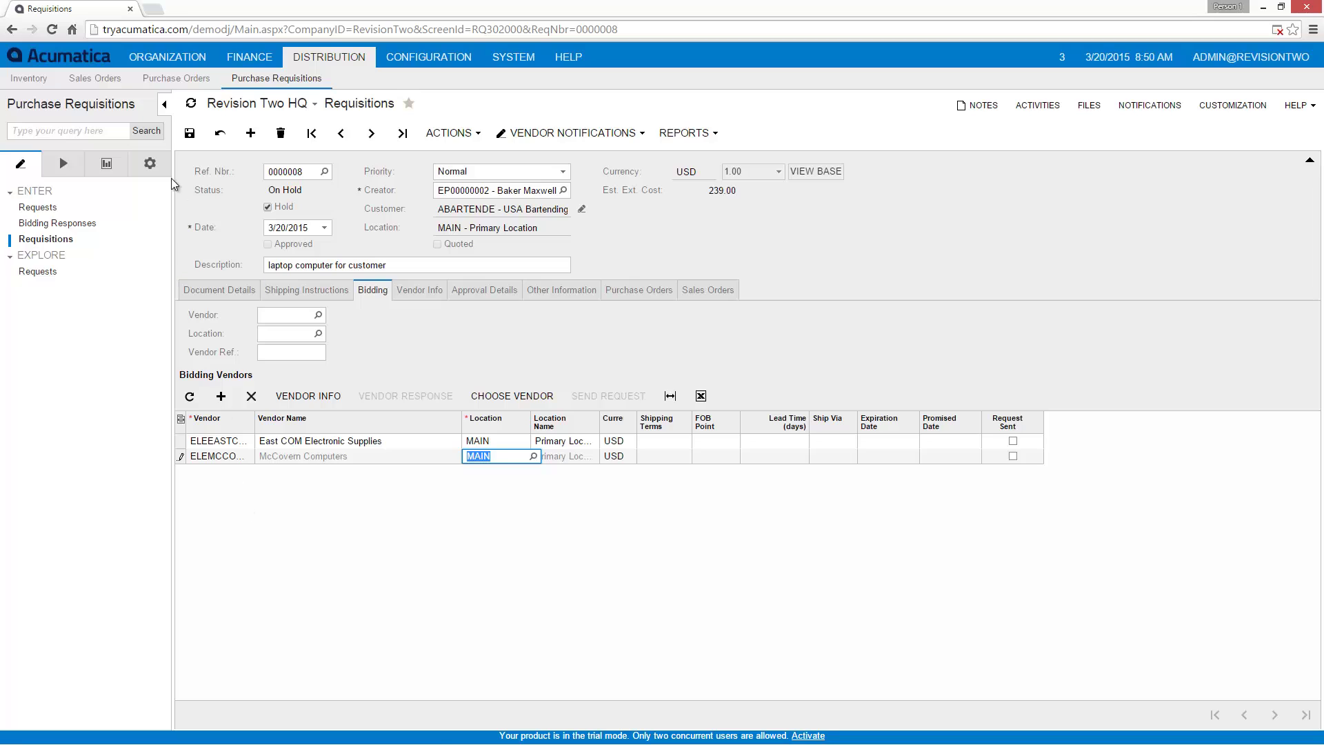
{"action": "left_click", "coordinate": [268, 206]}
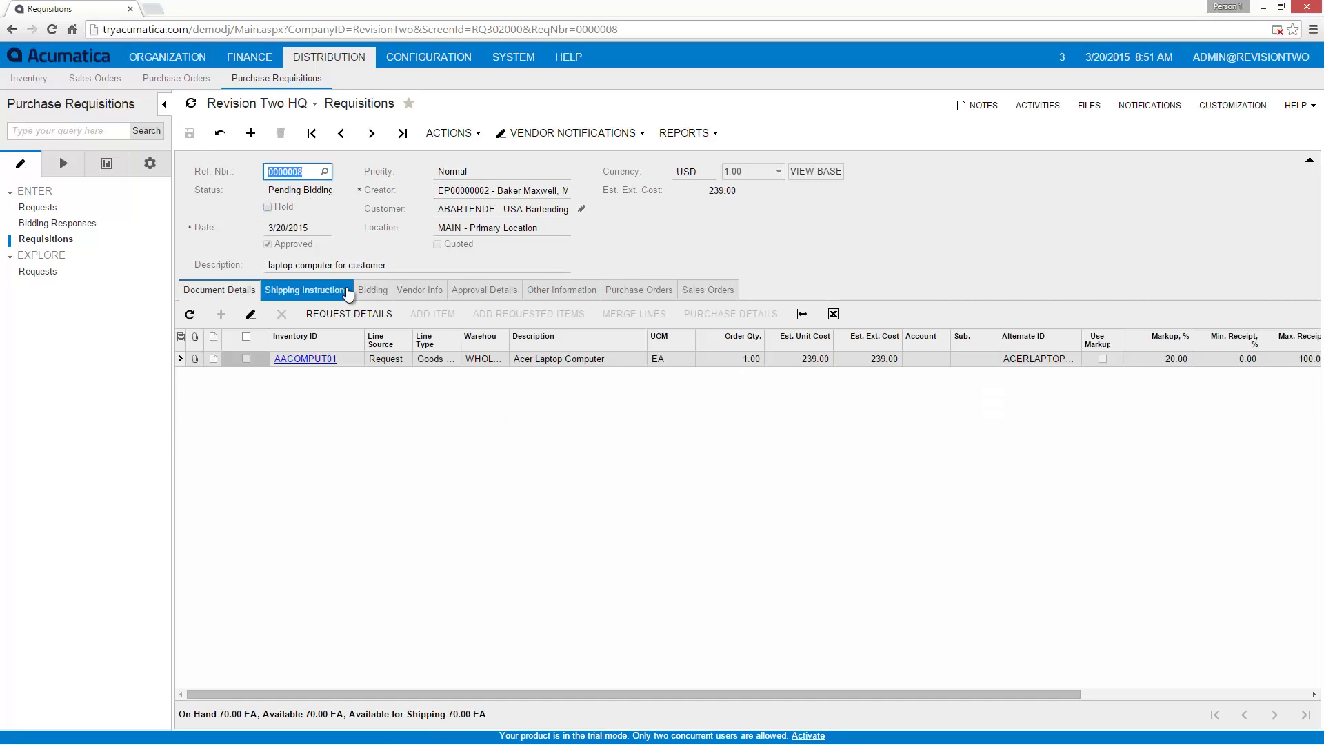
View the ELEMCCOVER vendor response for the customer laptop requisition, and return to the requisition.
{"action": "left_click", "coordinate": [372, 290]}
{"action": "left_click", "coordinate": [406, 398]}
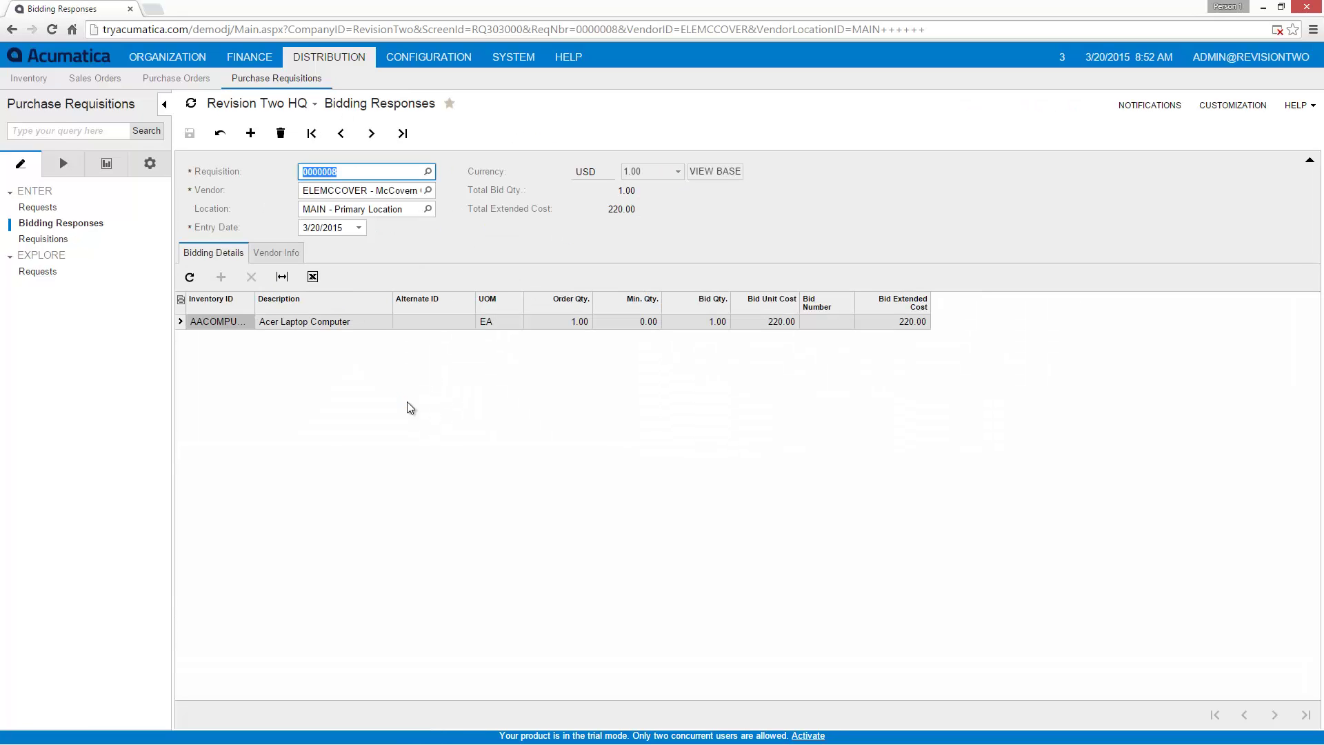
{"action": "left_click", "coordinate": [12, 30]}
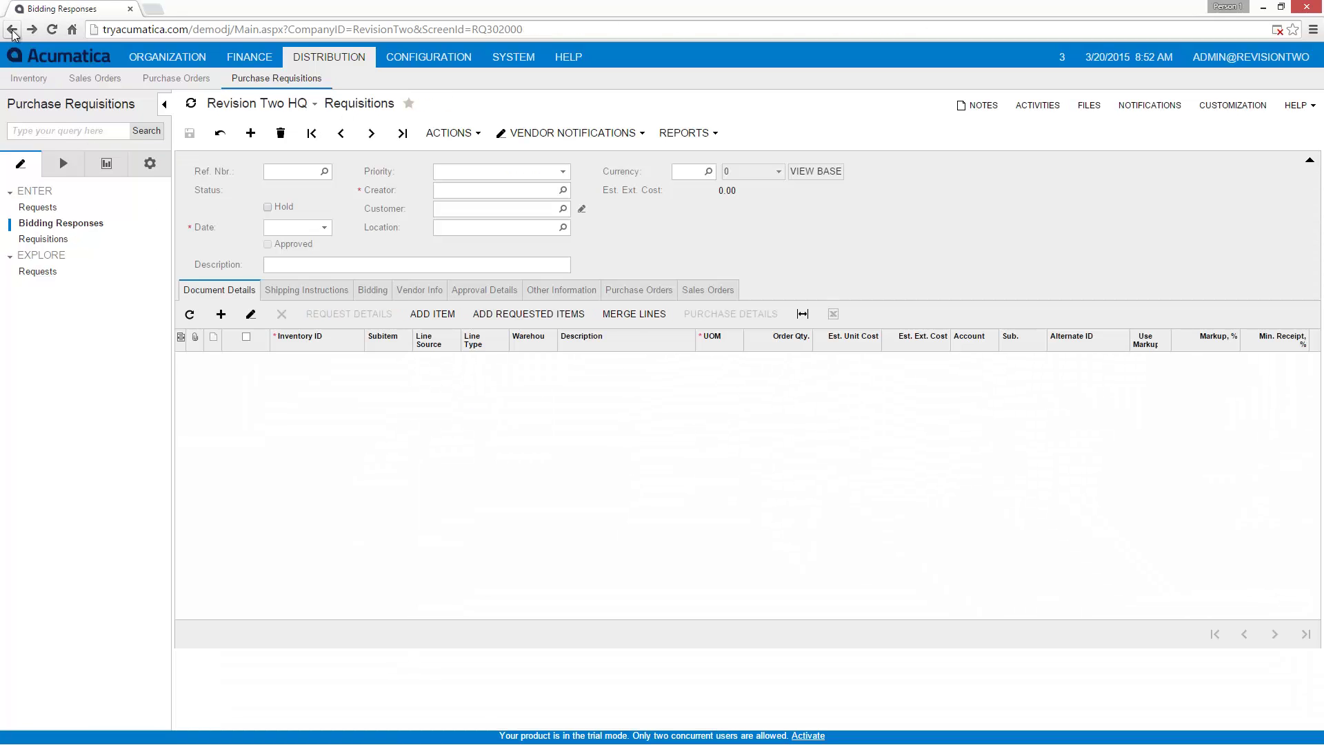
Choose McCovern Computers as the vendor for the customer laptop requisition and save it.
{"action": "left_click", "coordinate": [371, 290]}
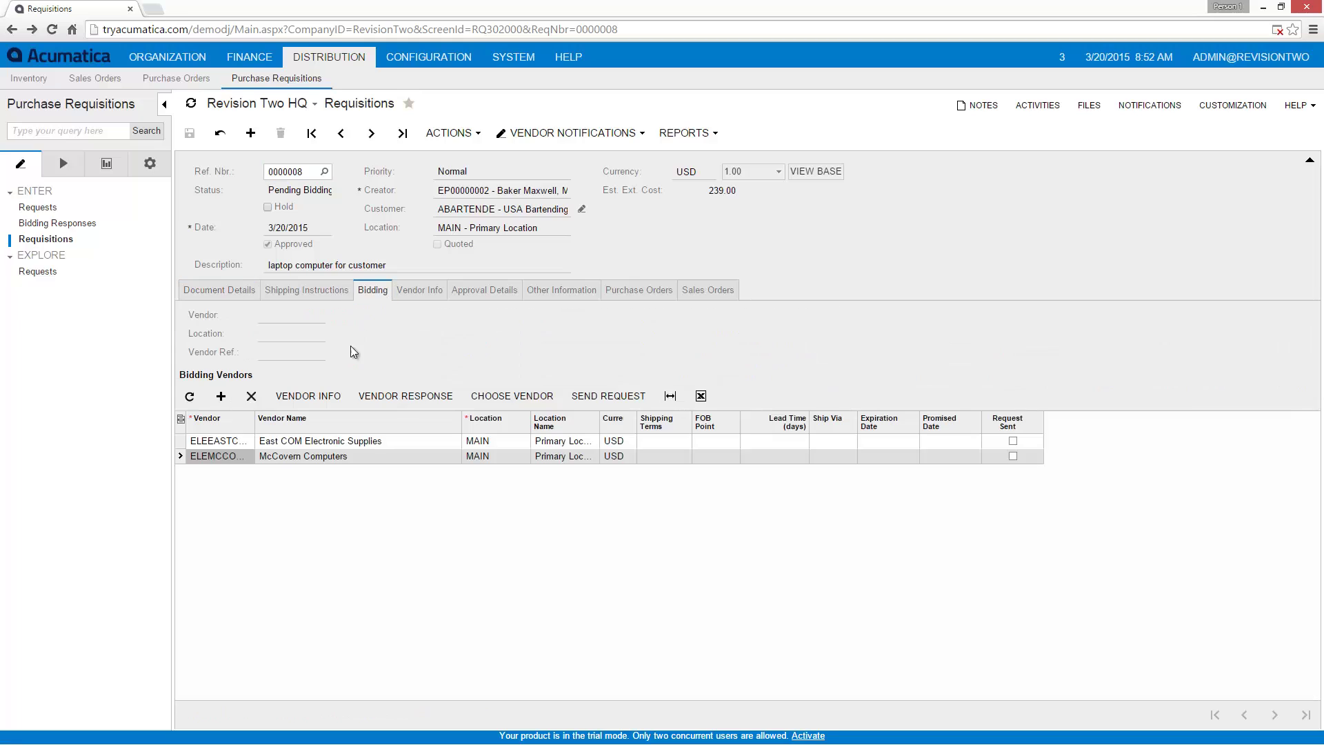
{"action": "left_click", "coordinate": [492, 396]}
{"action": "left_click", "coordinate": [187, 131]}
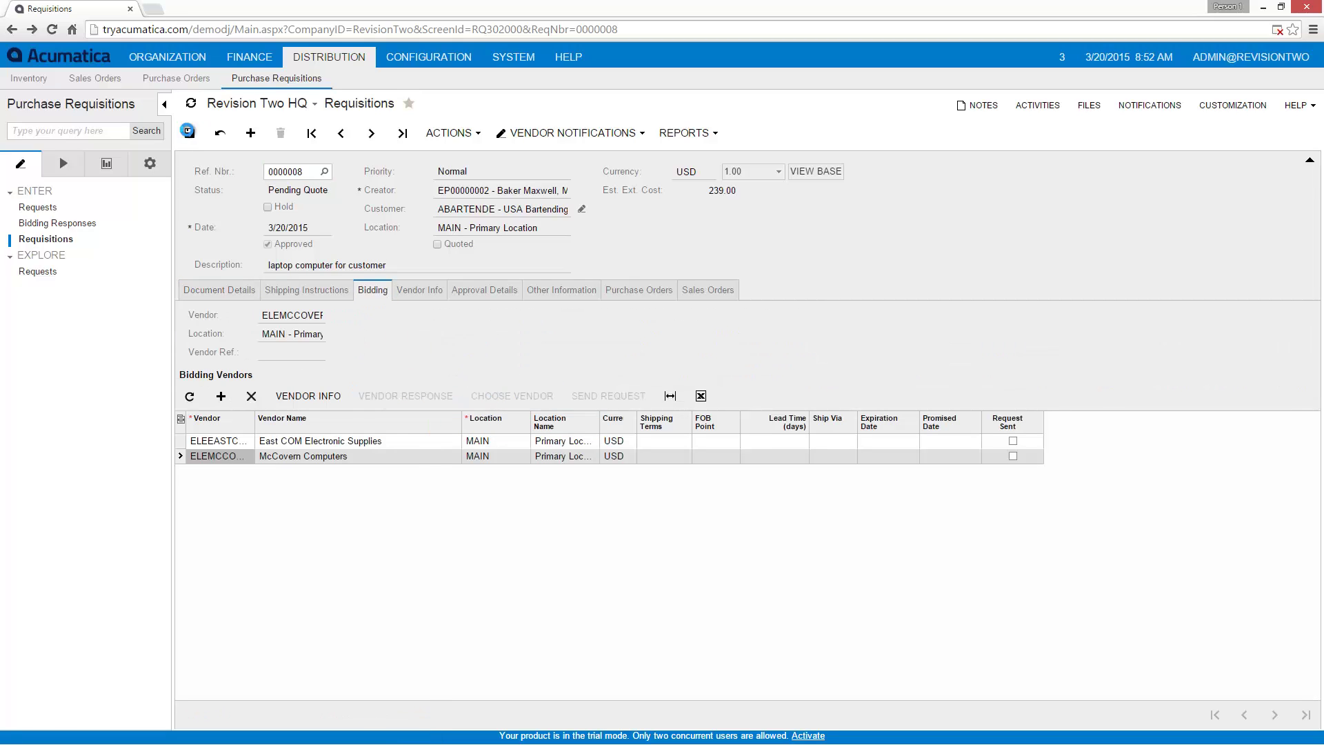
Create a quote from the customer laptop requisition and open the resulting sales order quote.
{"action": "left_click", "coordinate": [449, 133]}
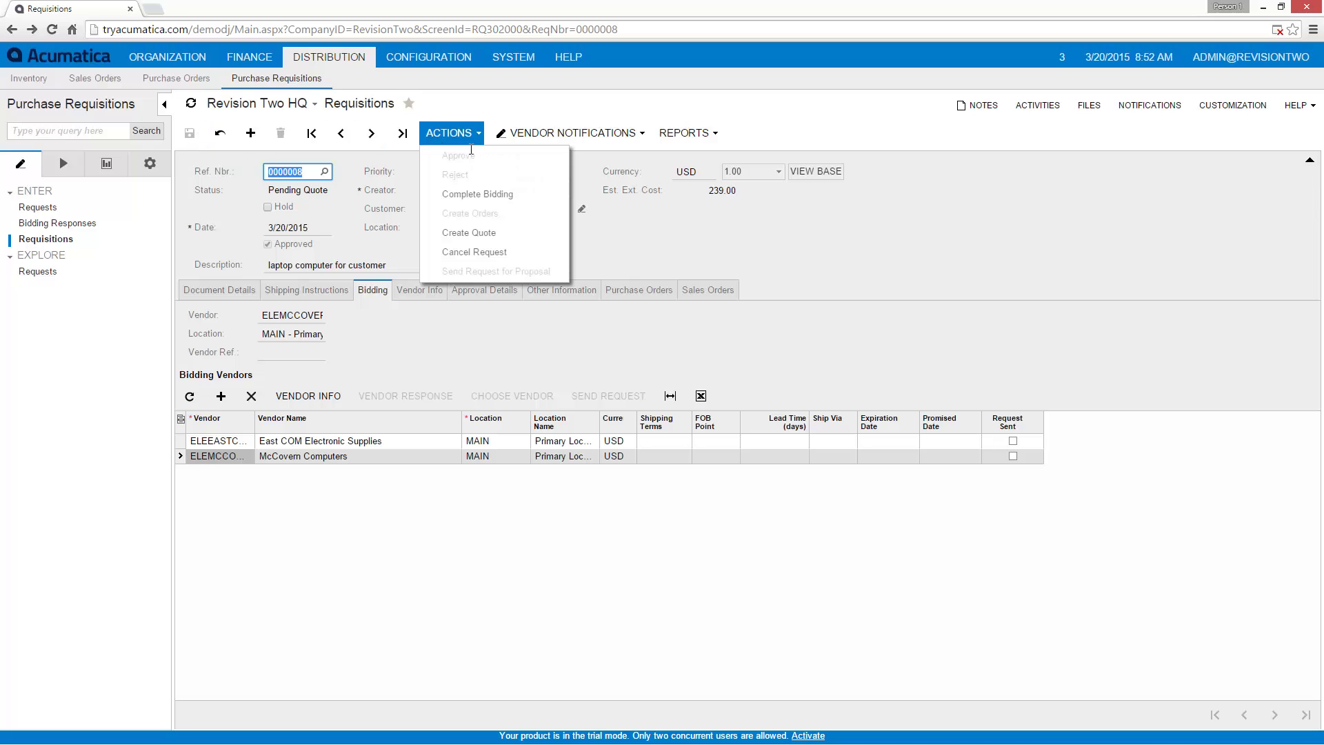
{"action": "left_click", "coordinate": [471, 237]}
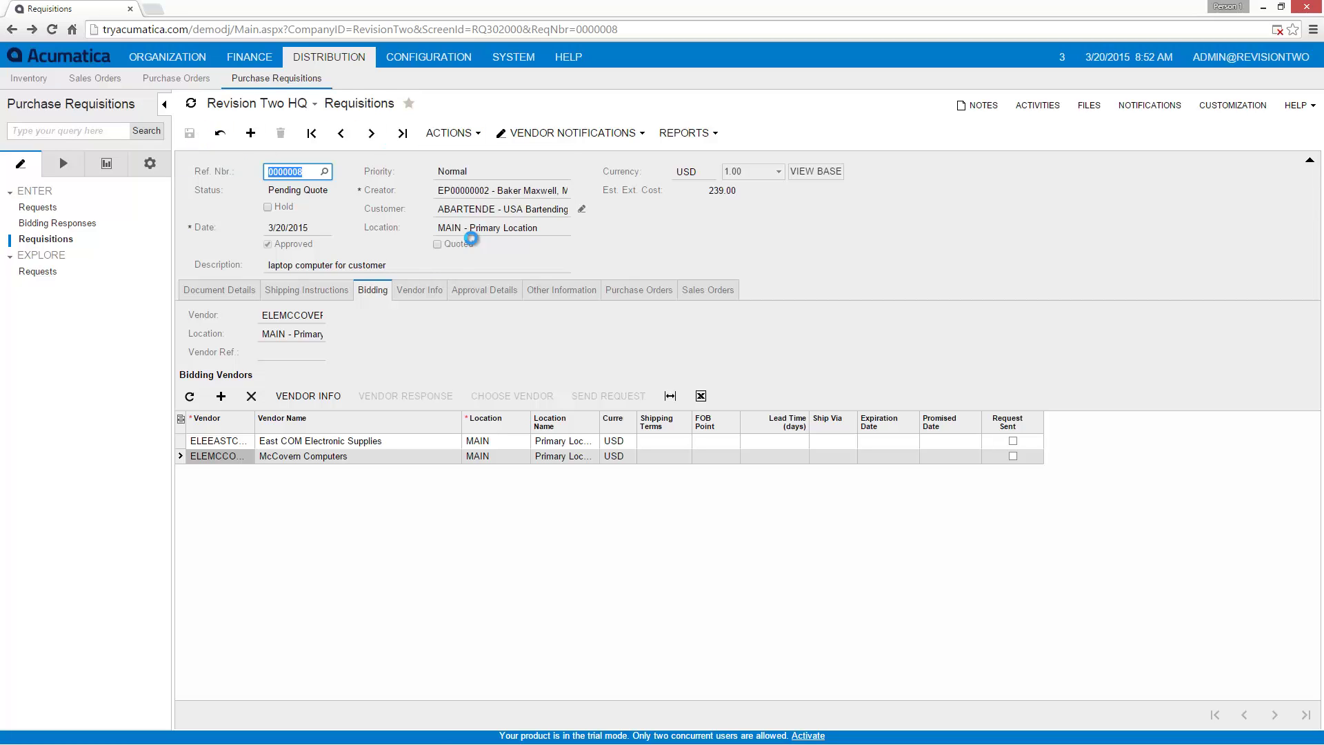
{"action": "left_click", "coordinate": [707, 295]}
{"action": "left_click", "coordinate": [294, 360]}
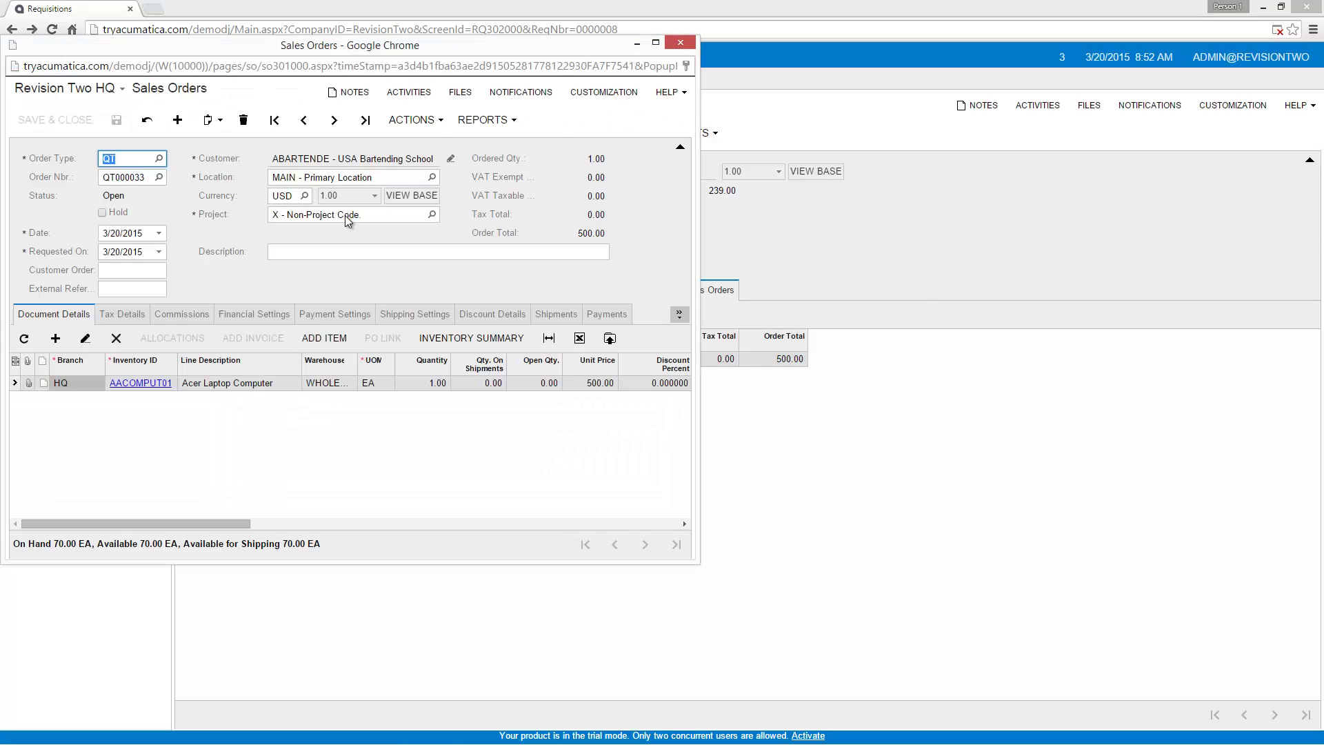
Email the sales order quote to the customer and add the record note "quote approved!" to it.
{"action": "left_click", "coordinate": [414, 120]}
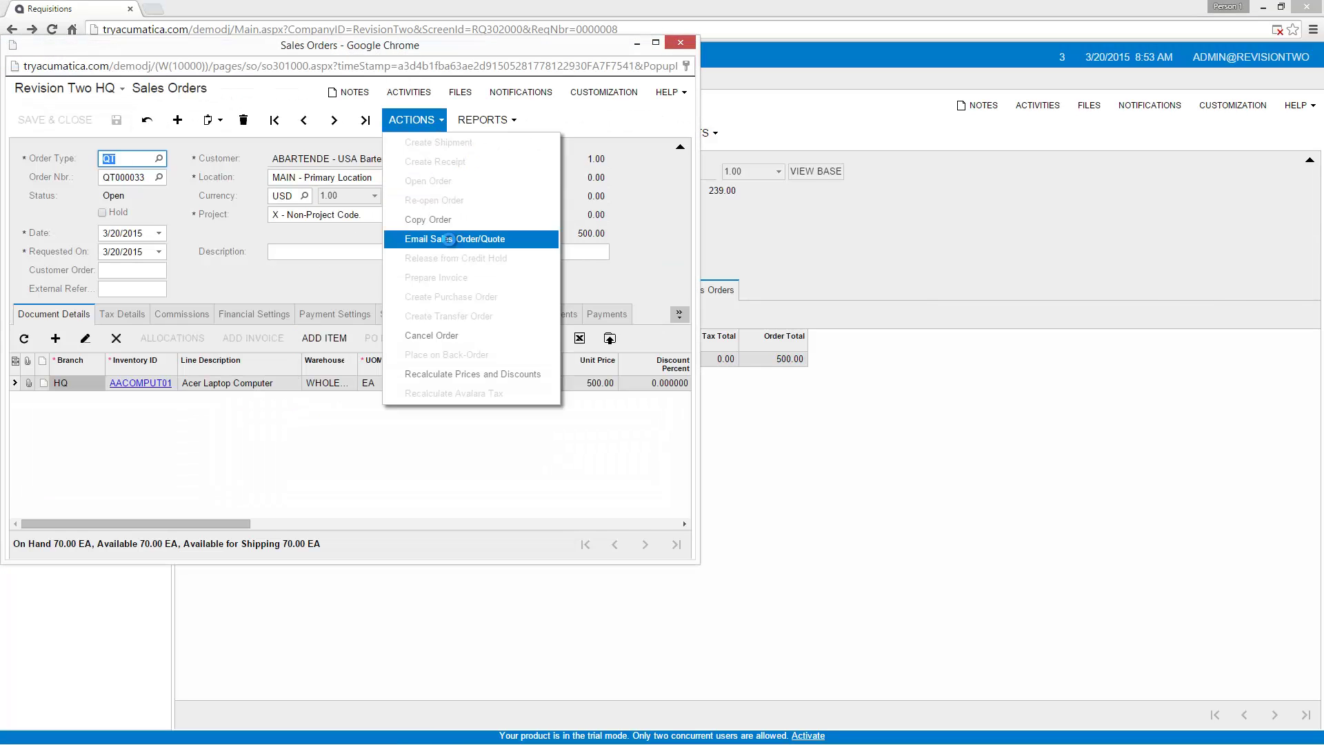
{"action": "left_click", "coordinate": [450, 239]}
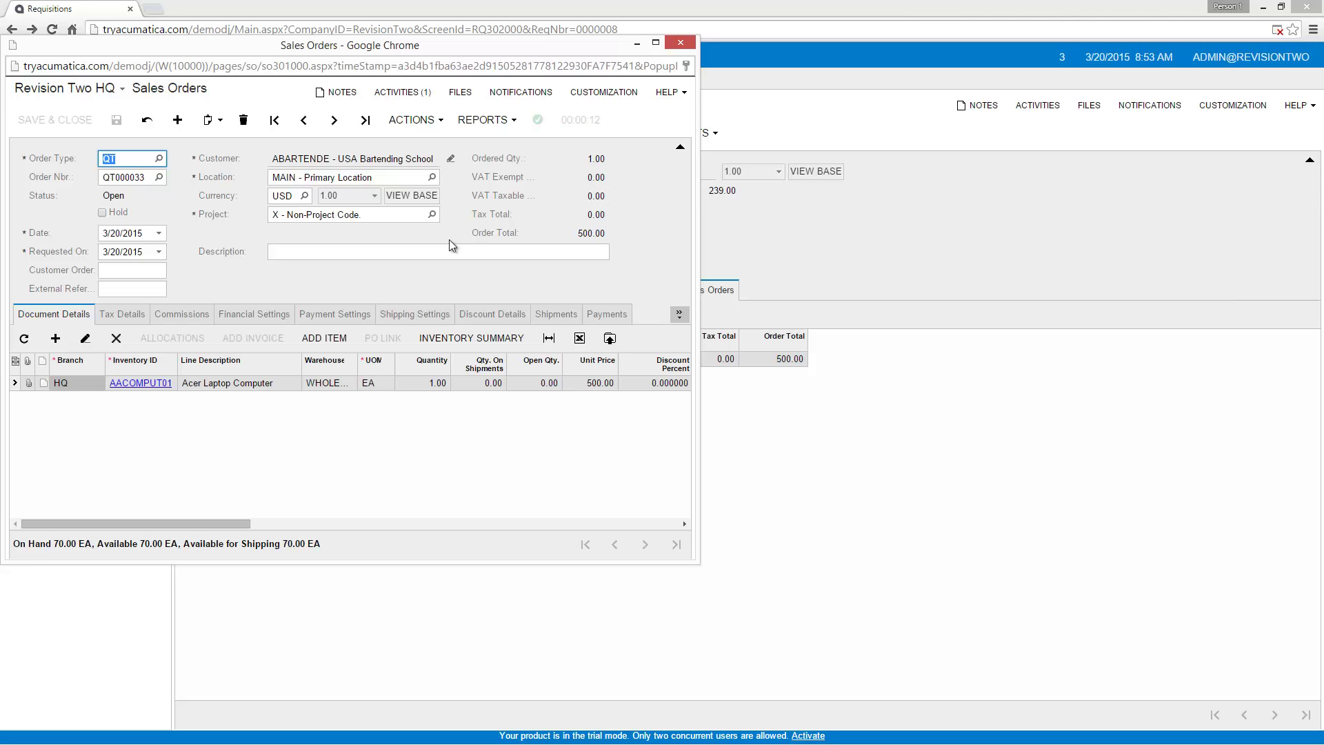
{"action": "left_click", "coordinate": [341, 96]}
{"action": "type", "text": "quote approved!"}
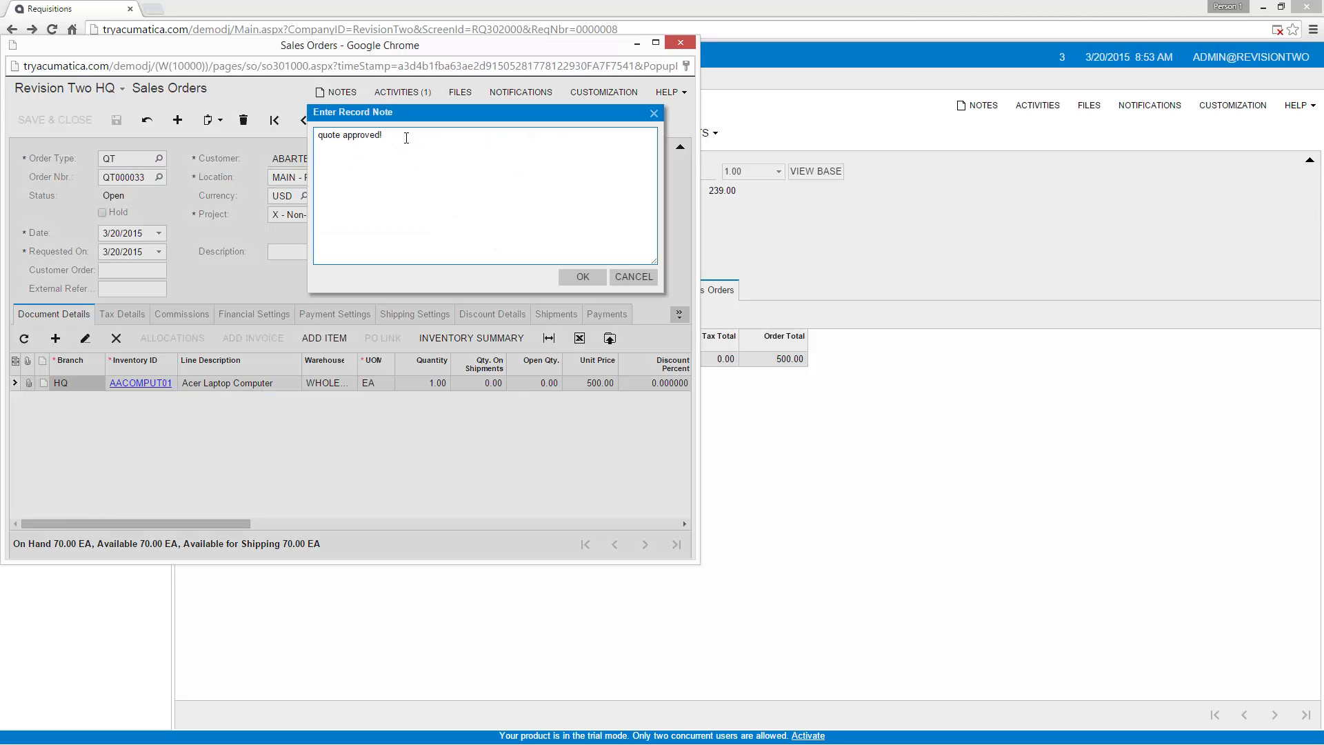
{"action": "left_click", "coordinate": [575, 275]}
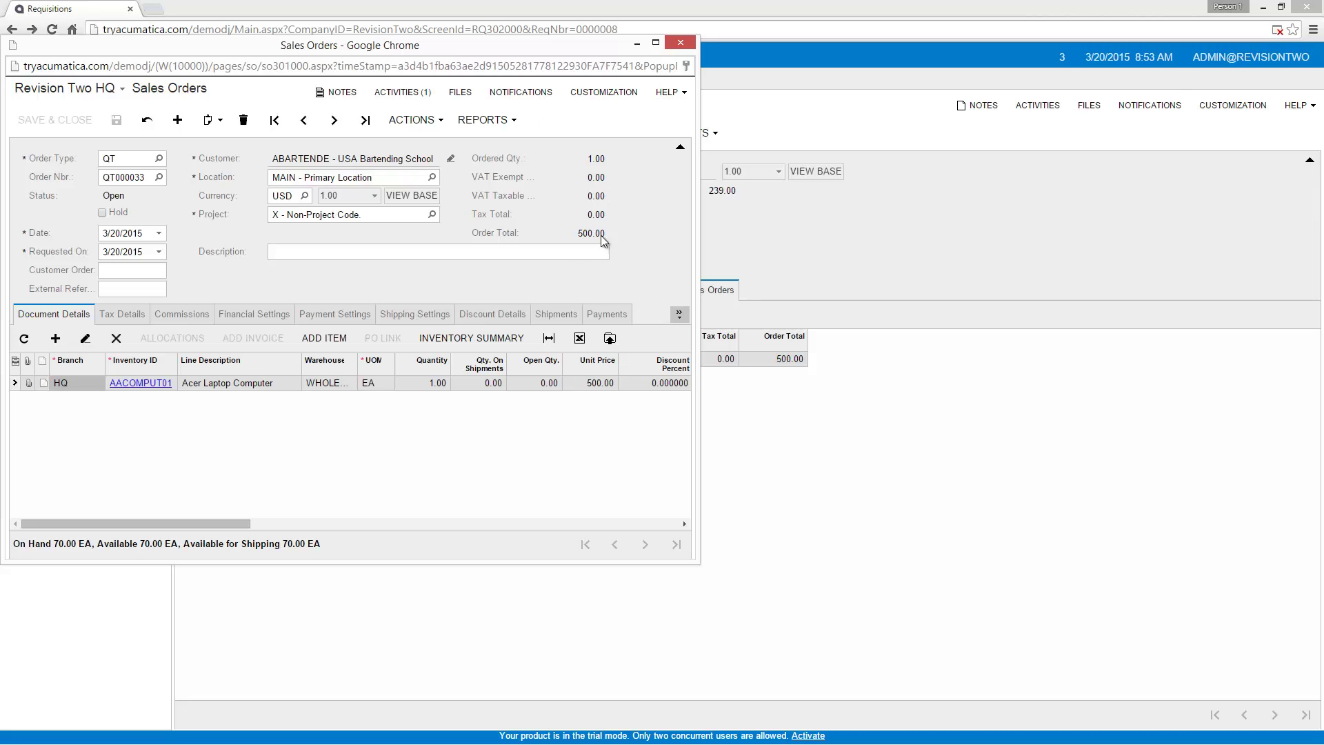
Close the quote and create the orders from the customer laptop requisition.
{"action": "left_click", "coordinate": [681, 43]}
{"action": "left_click", "coordinate": [479, 133]}
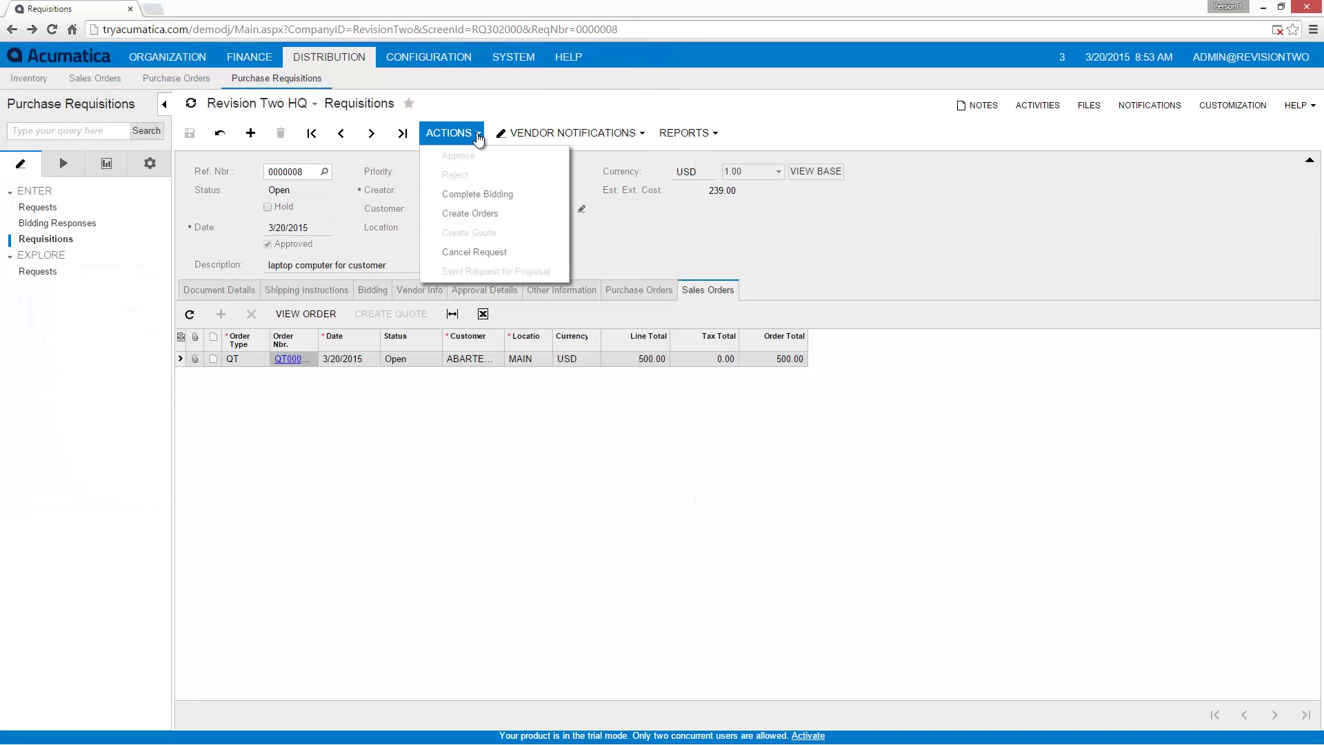
{"action": "left_click", "coordinate": [484, 211]}
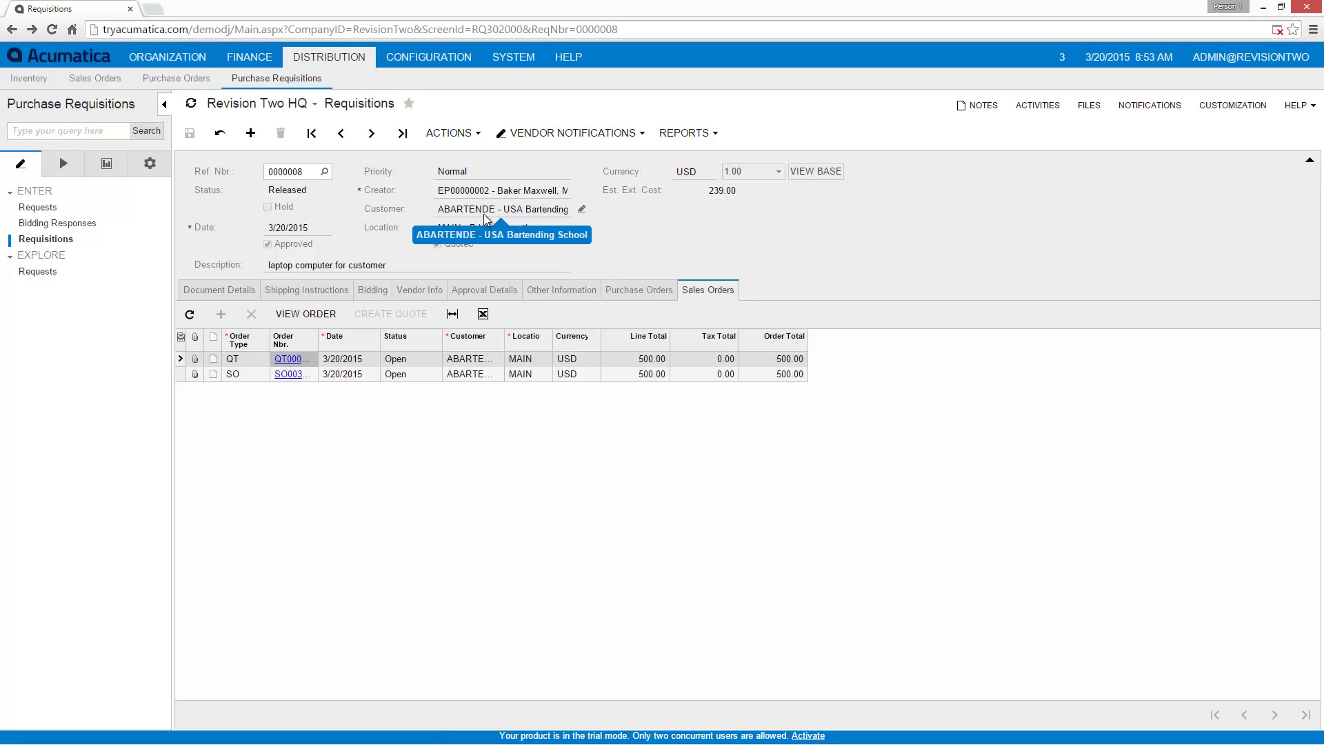
Review the requisition's purchase orders and sales orders, and open the SO-type sales order to examine its line details.
{"action": "left_click", "coordinate": [635, 295]}
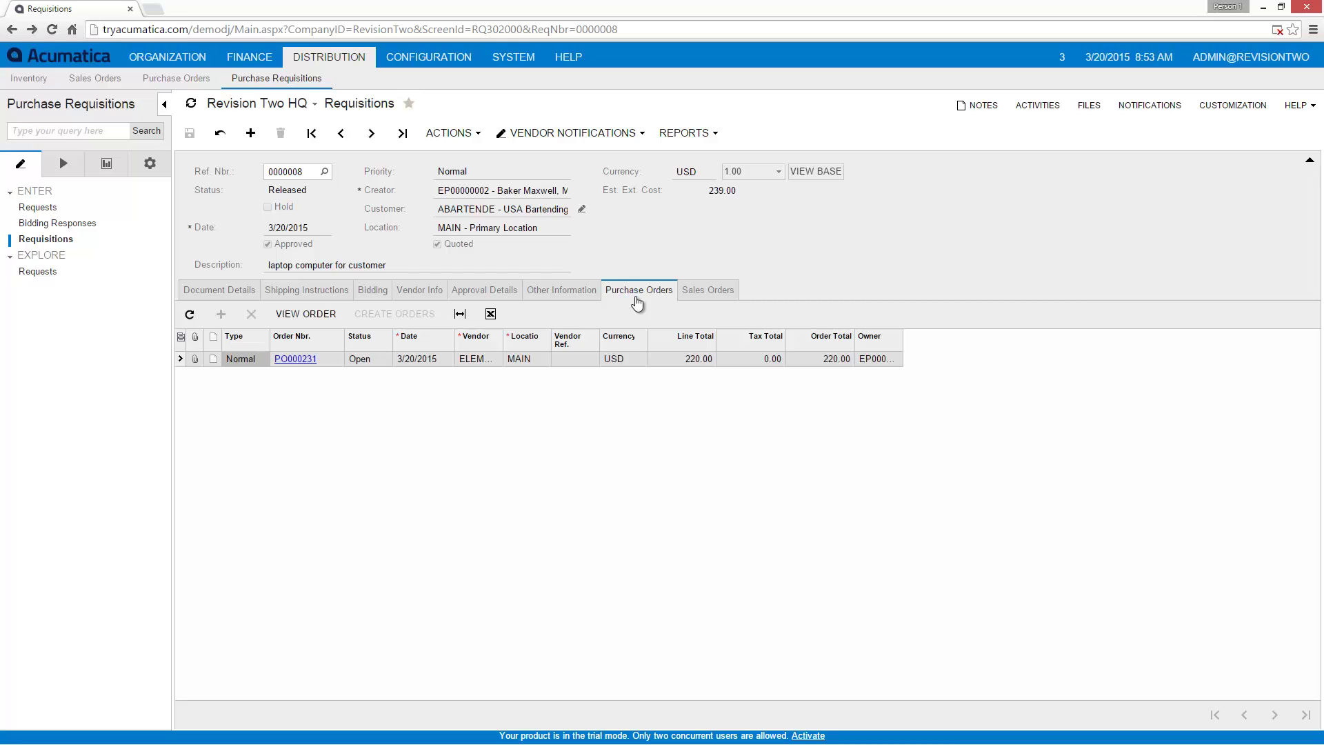
{"action": "left_click", "coordinate": [698, 289]}
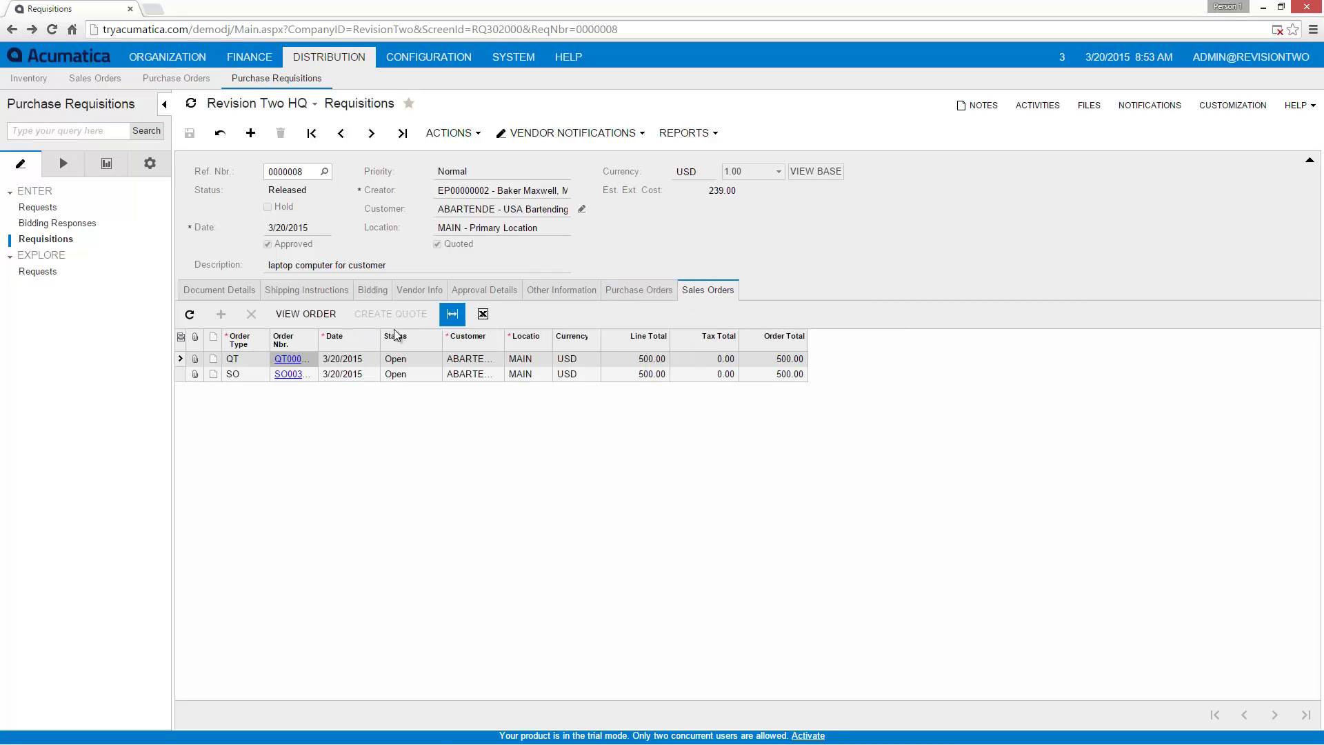
{"action": "left_click", "coordinate": [293, 375]}
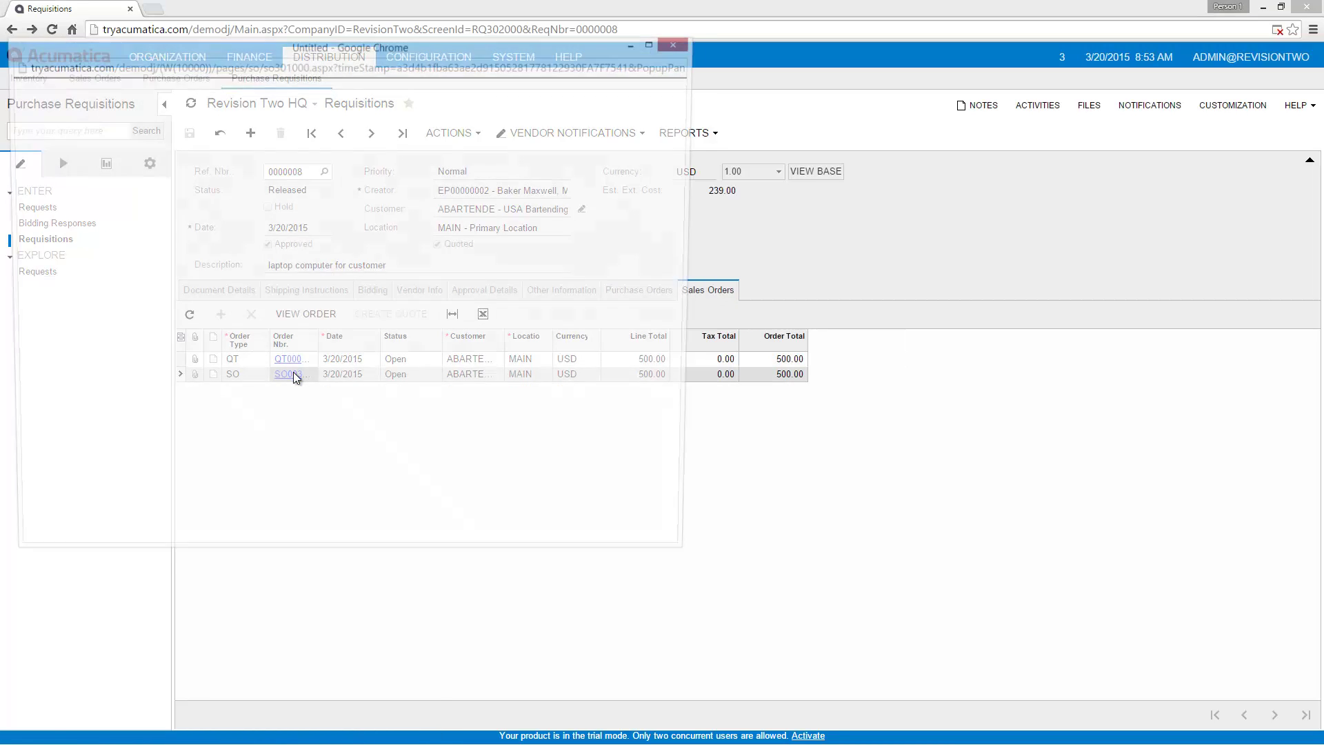
{"action": "left_click_drag", "start_coordinate": [262, 523], "coordinate": [341, 526]}
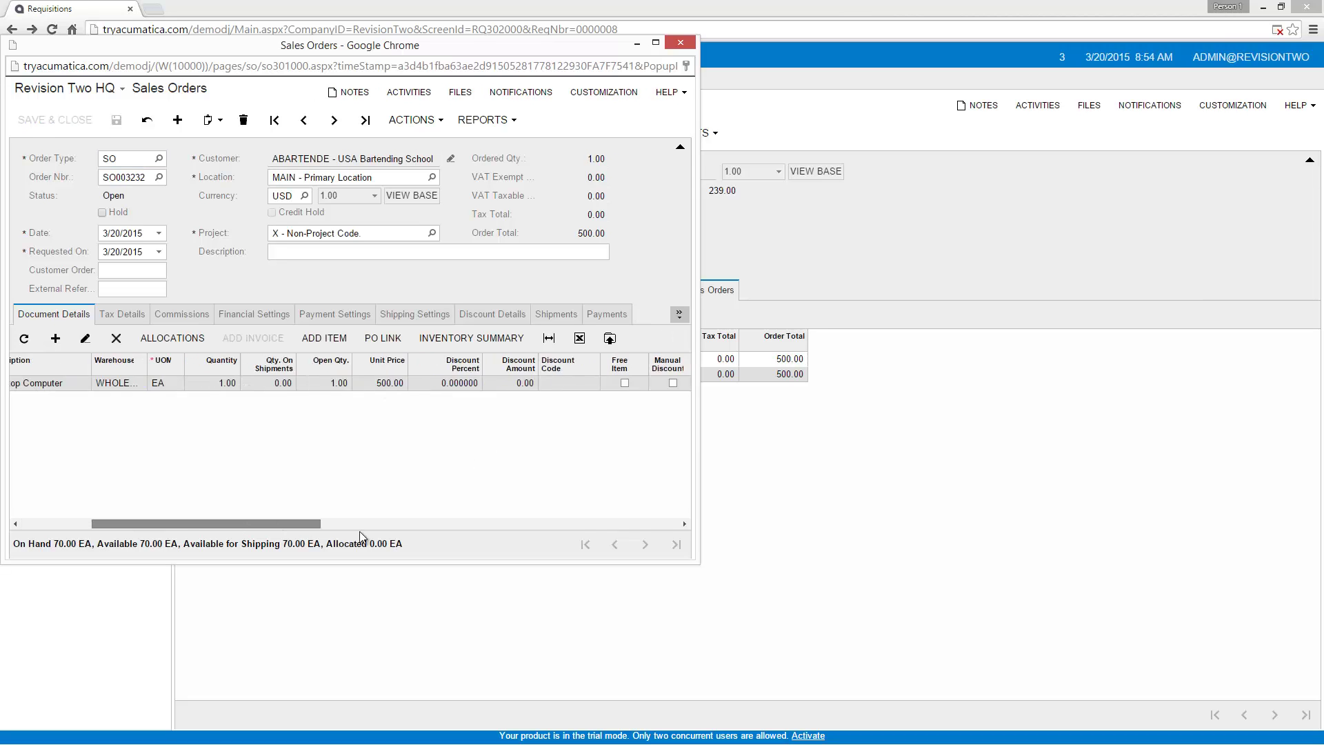
{"action": "left_click", "coordinate": [557, 524]}
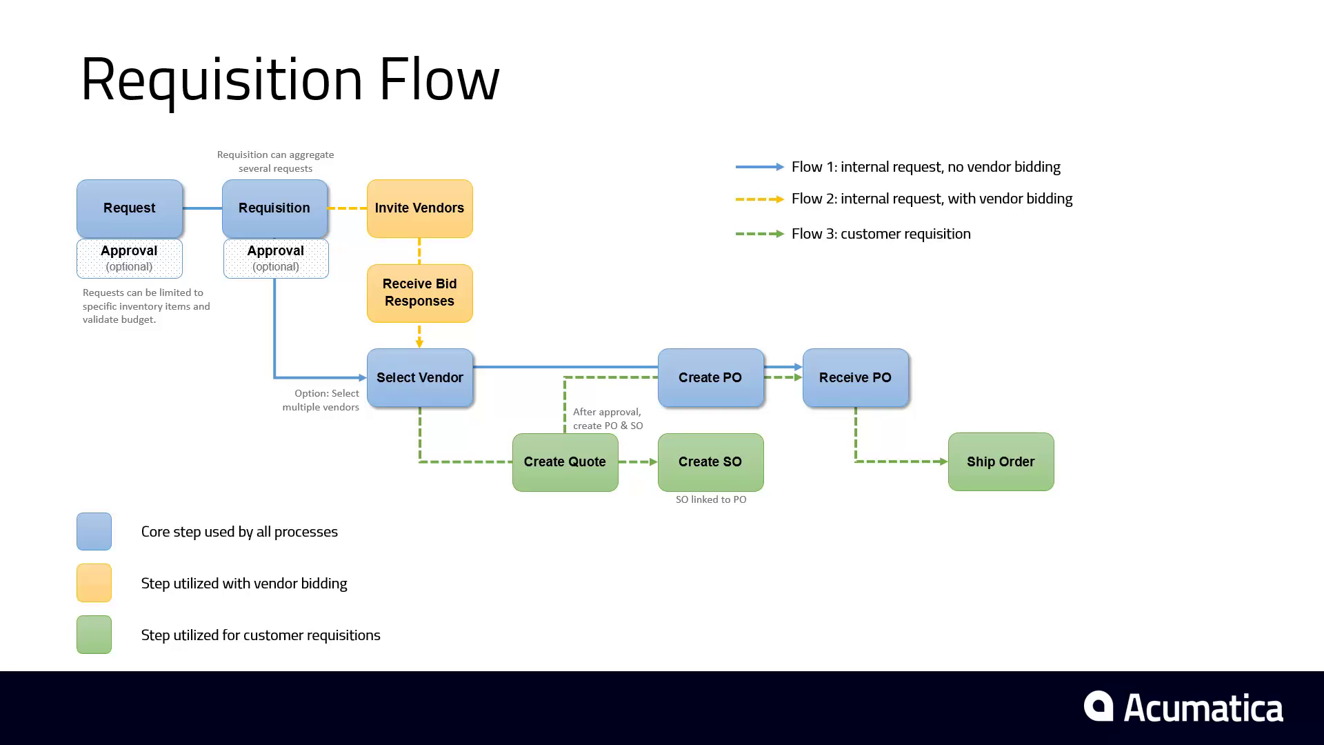
{"action": "key", "text": "Right"}
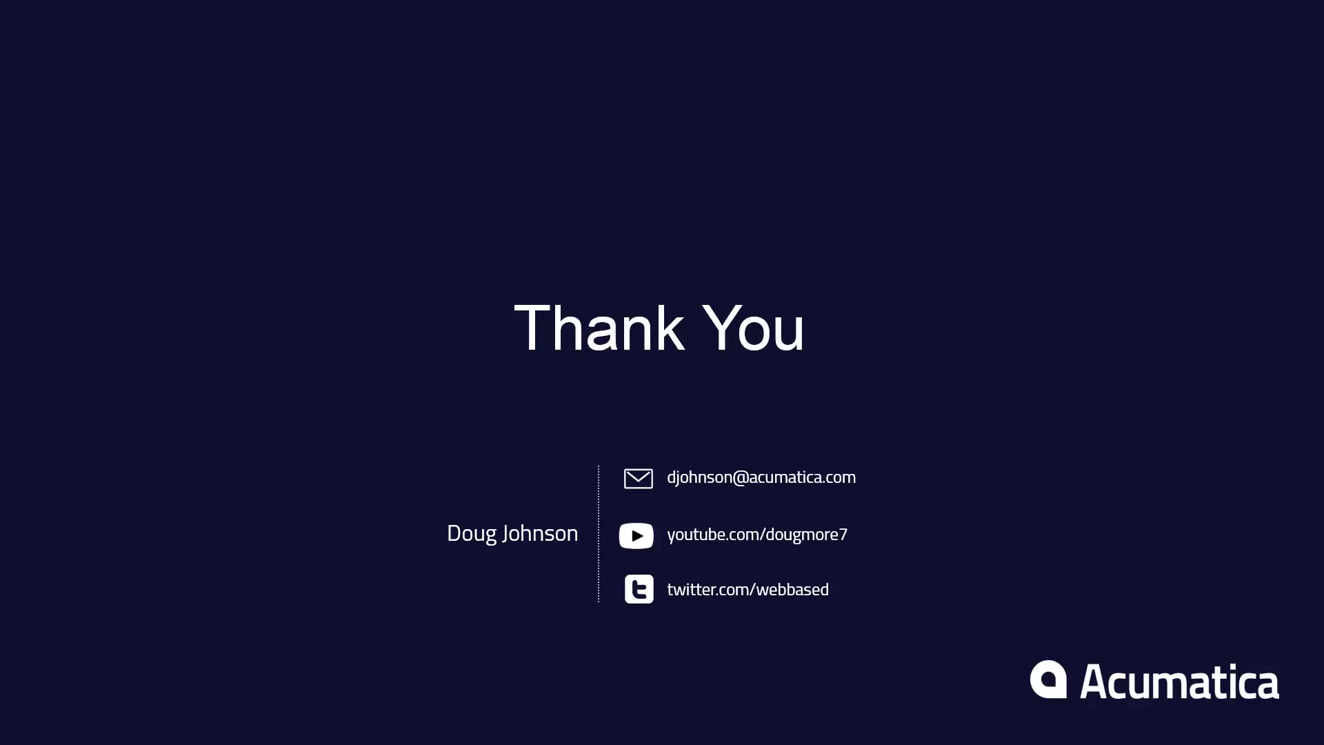